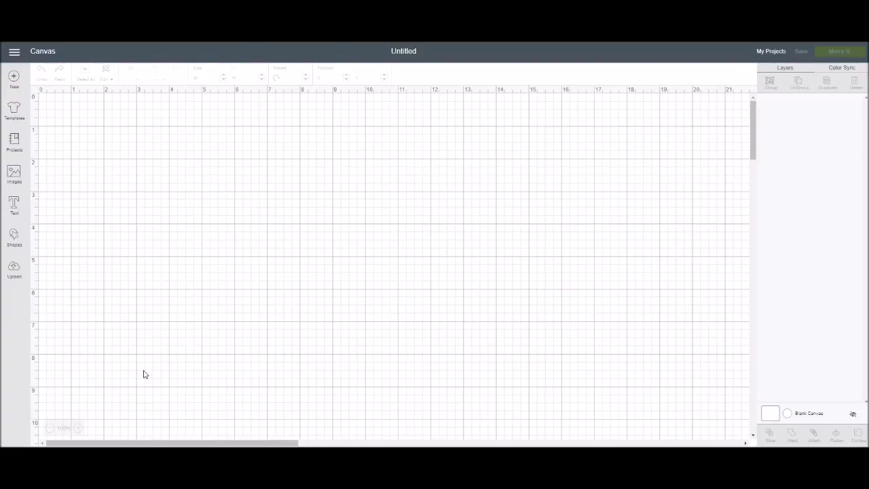
Step: Add the text HOME in Cricut Sans and move it to the upper part of the canvas
{"action": "left_click", "coordinate": [13, 207]}
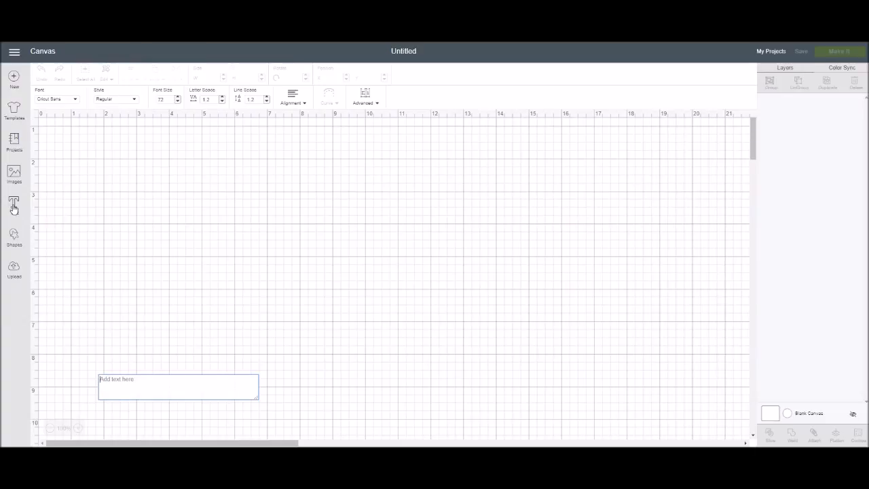
{"action": "type", "text": "home"}
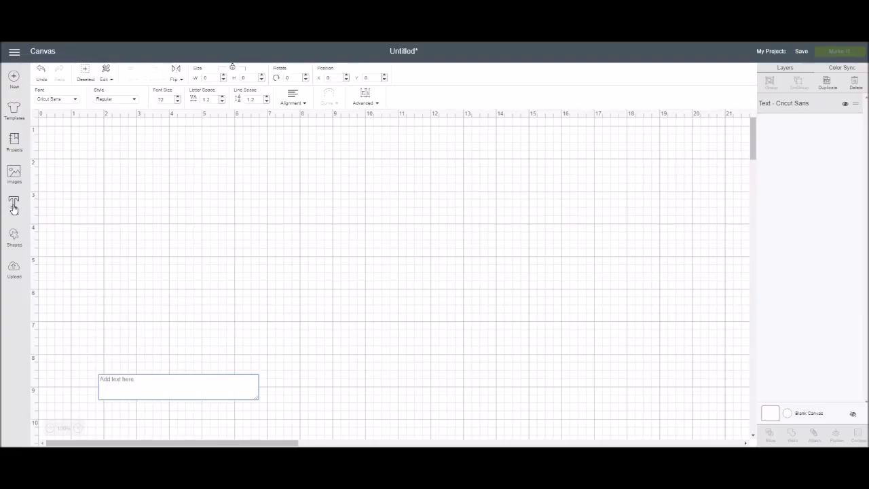
{"action": "type", "text": "HOME"}
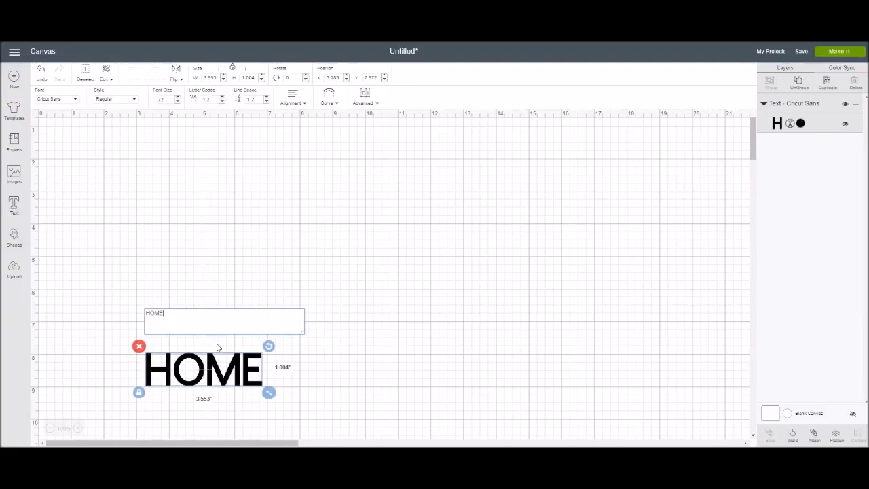
{"action": "left_click_drag", "start_coordinate": [219, 371], "coordinate": [229, 198]}
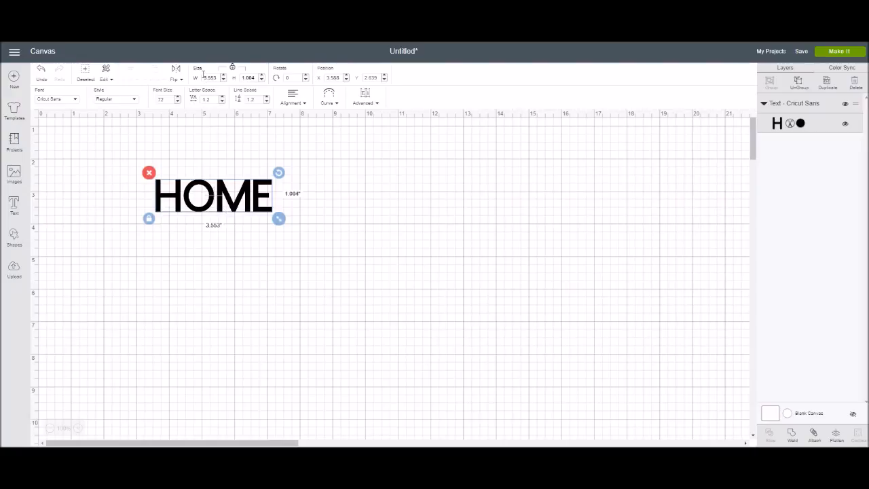
Step: Set the HOME text's width to 11.5 inches and shift it up and left to about X 2.74, Y 1.75
{"action": "left_click_drag", "start_coordinate": [203, 76], "coordinate": [219, 77]}
{"action": "type", "text": "11.5"}
{"action": "key", "text": "Return"}
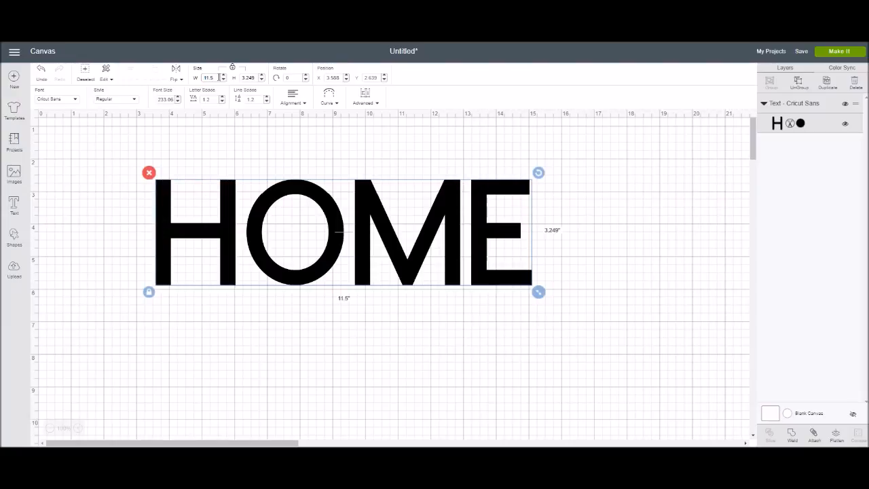
{"action": "left_click_drag", "start_coordinate": [371, 215], "coordinate": [341, 186]}
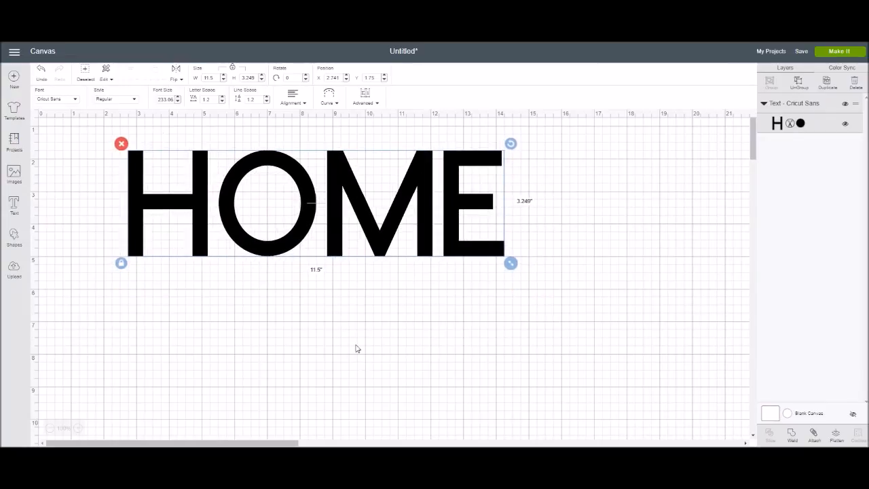
{"action": "left_click", "coordinate": [331, 307]}
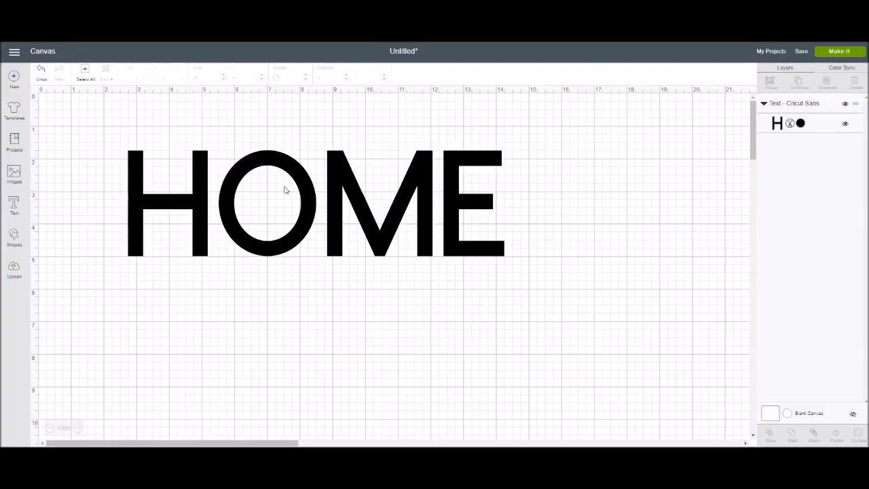
Step: Tighten the HOME text's letter spacing to 0.4
{"action": "left_click", "coordinate": [367, 245]}
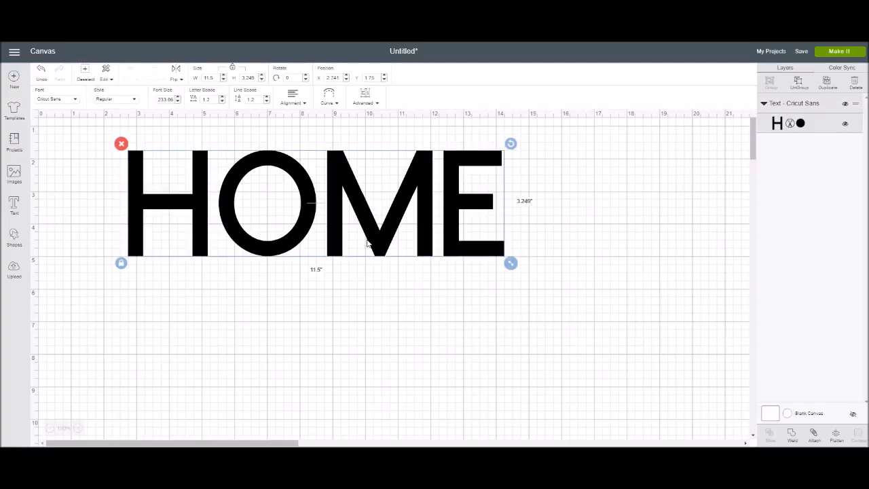
{"action": "left_click", "coordinate": [221, 102]}
{"action": "left_click", "coordinate": [221, 102]}
{"action": "left_click", "coordinate": [221, 101]}
{"action": "left_click", "coordinate": [222, 101]}
{"action": "left_click", "coordinate": [222, 101]}
{"action": "left_click", "coordinate": [221, 101]}
{"action": "left_click", "coordinate": [221, 101]}
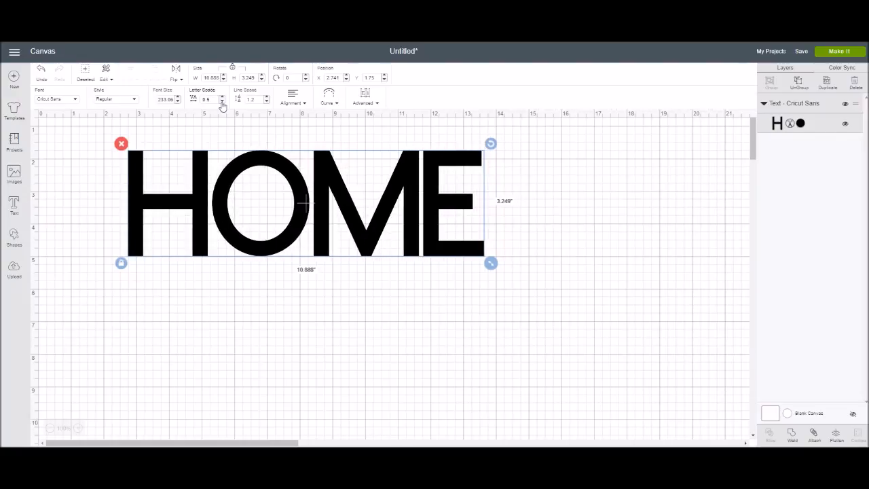
{"action": "left_click", "coordinate": [222, 101]}
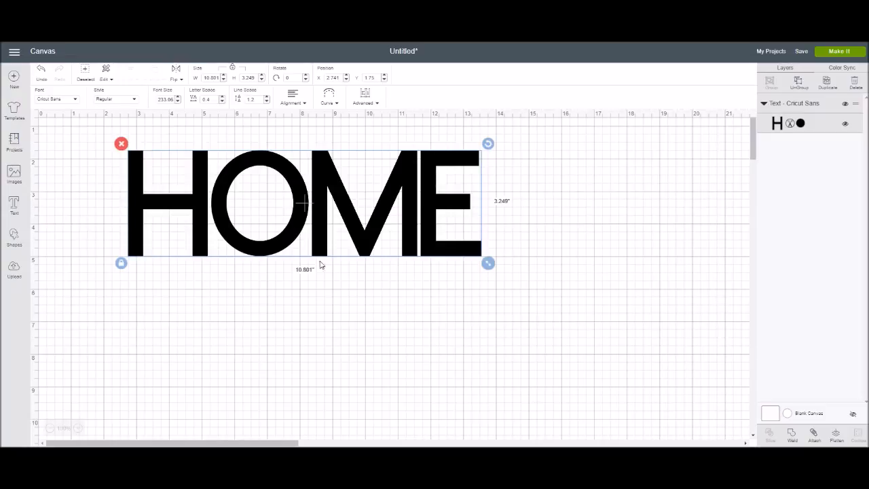
Step: Resize the tightened HOME text to a width of 11.5 inches and deselect it
{"action": "left_click", "coordinate": [303, 299]}
{"action": "left_click", "coordinate": [315, 194]}
{"action": "double_click", "coordinate": [204, 78]}
{"action": "type", "text": "11.5"}
{"action": "key", "text": "Return"}
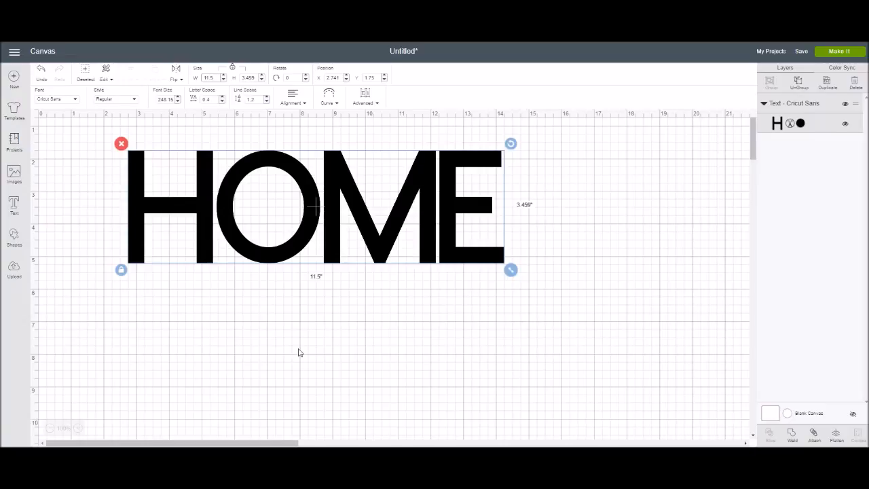
{"action": "left_click", "coordinate": [305, 386]}
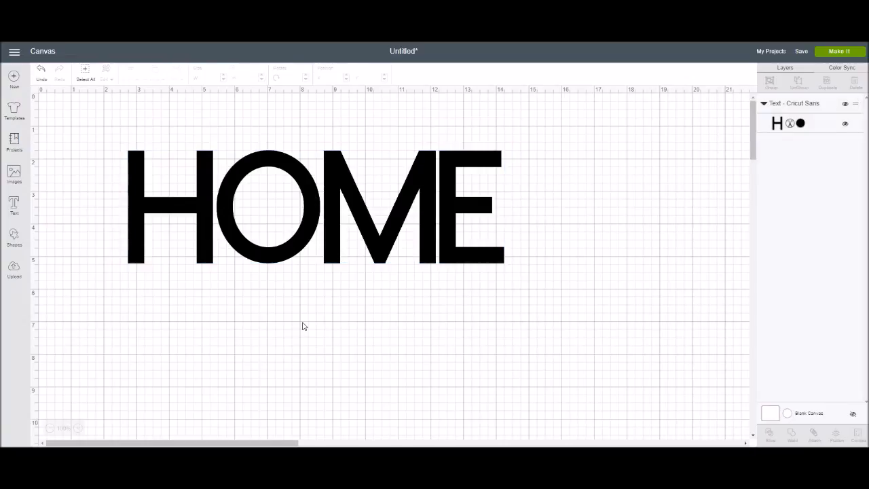
Step: Start a second text object and find the system font Mf I Love Glitter for it by searching "I LOVE"
{"action": "left_click", "coordinate": [14, 205]}
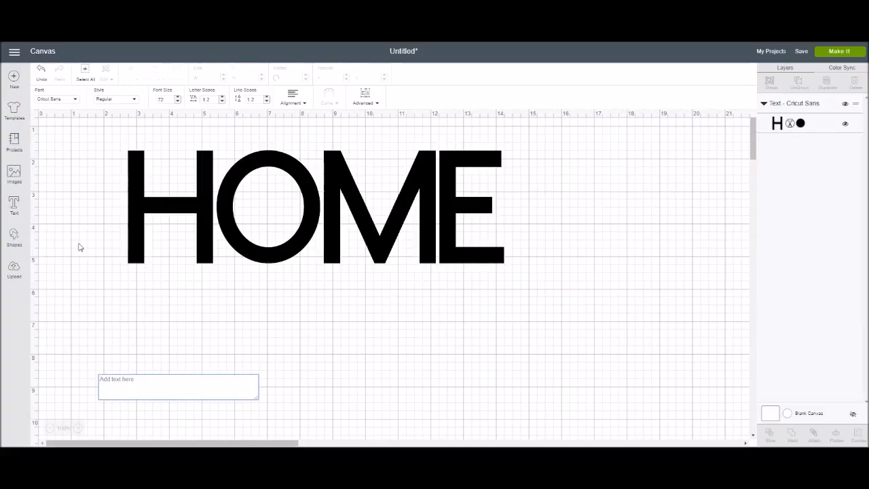
{"action": "left_click", "coordinate": [77, 102]}
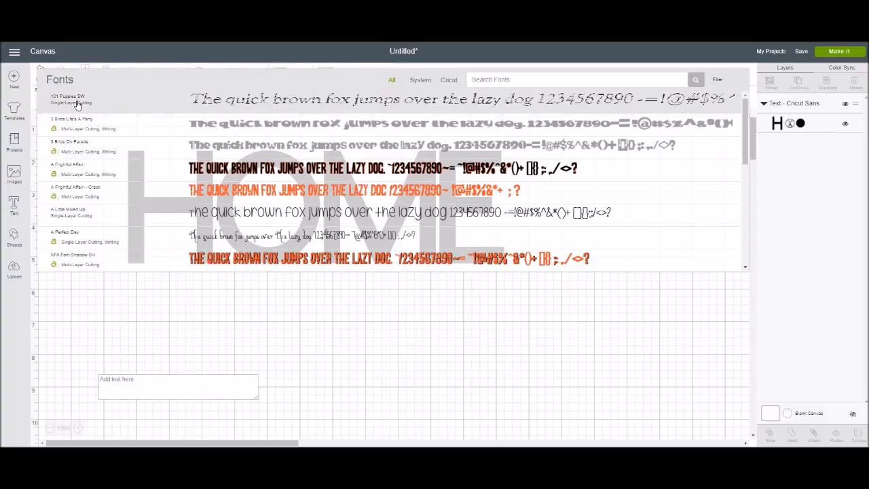
{"action": "left_click", "coordinate": [421, 81]}
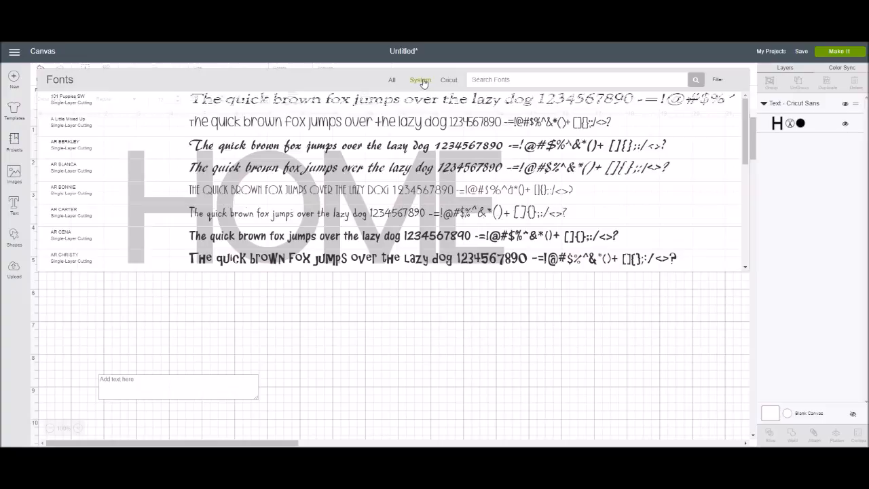
{"action": "left_click", "coordinate": [484, 79]}
{"action": "type", "text": "I LOVE"}
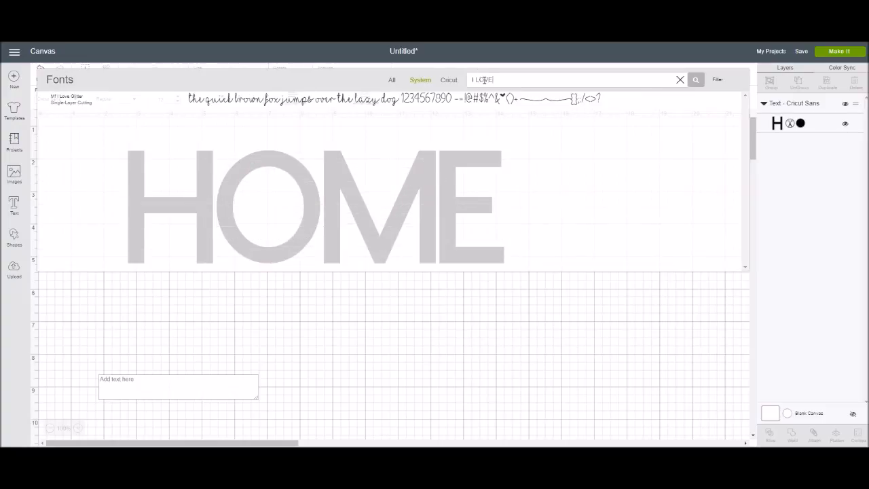
{"action": "left_click", "coordinate": [77, 102]}
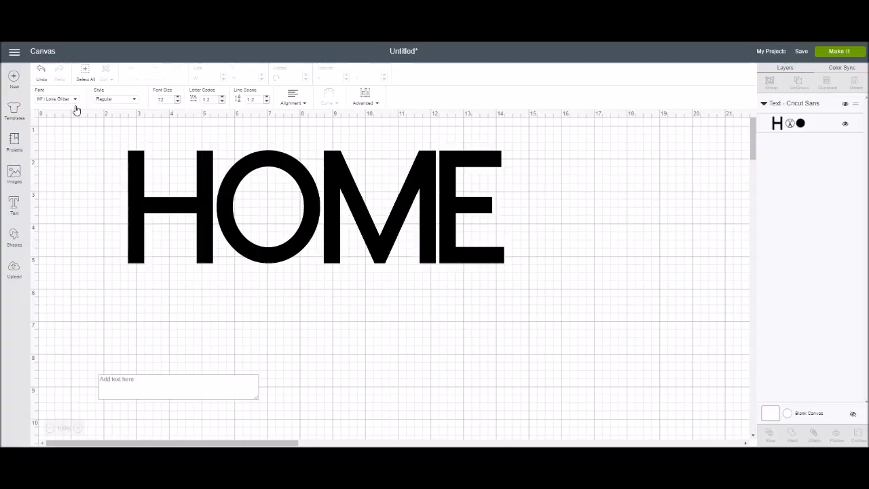
Step: Enter [sweet_home] in lowercase as the second text, with its swash and heart characters
{"action": "left_click", "coordinate": [164, 384]}
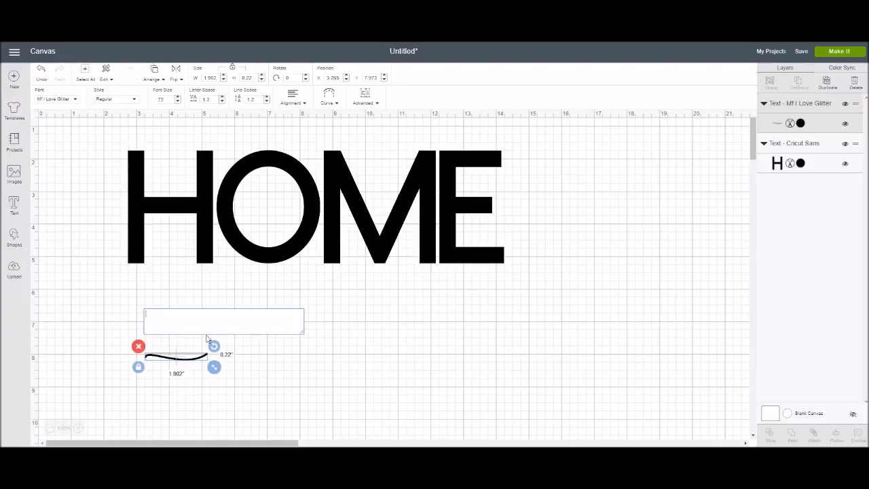
{"action": "type", "text": "SWEE"}
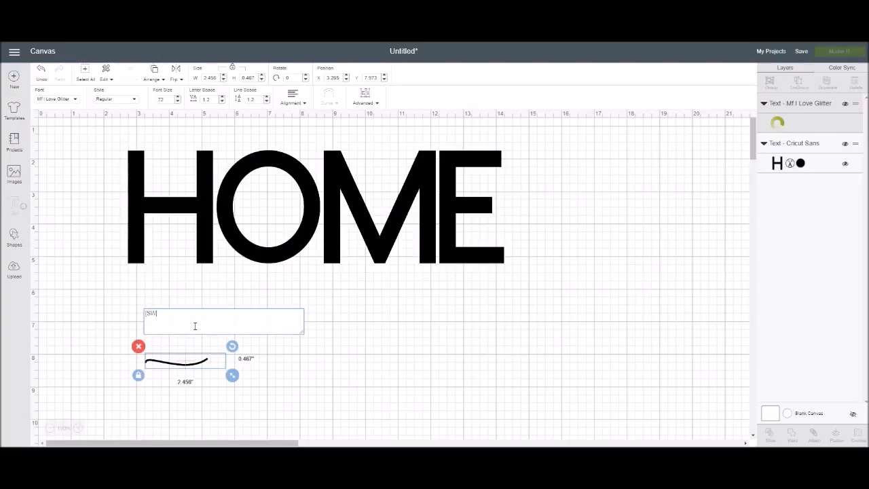
{"action": "key", "text": "BackSpace"}
{"action": "key", "text": "BackSpace"}
{"action": "key", "text": "BackSpace"}
{"action": "key", "text": "BackSpace"}
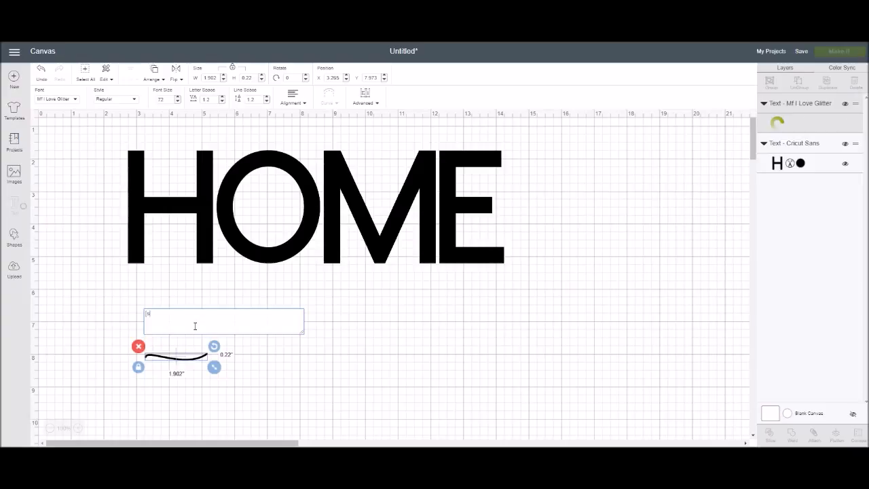
{"action": "type", "text": "sweet"}
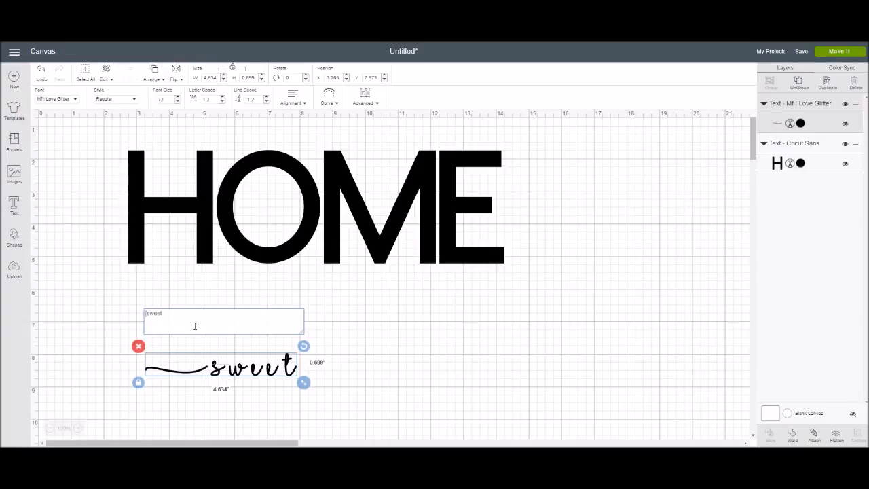
{"action": "key", "text": "ctrl+v"}
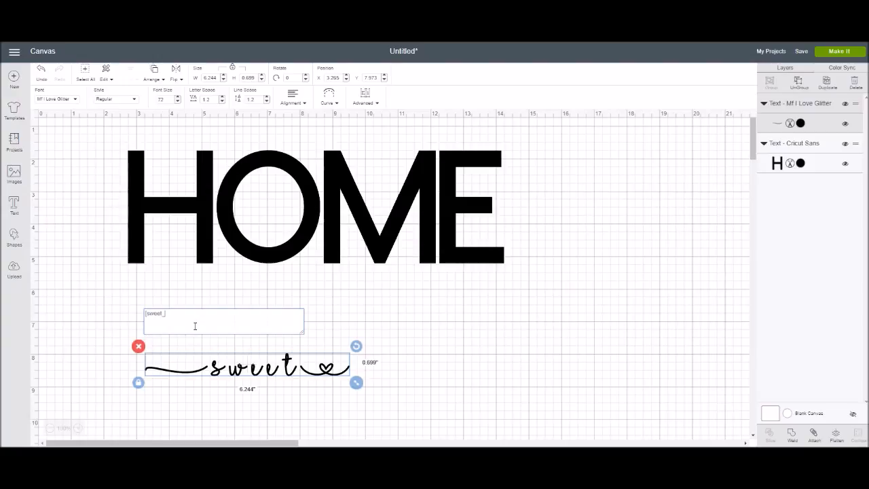
{"action": "type", "text": "home"}
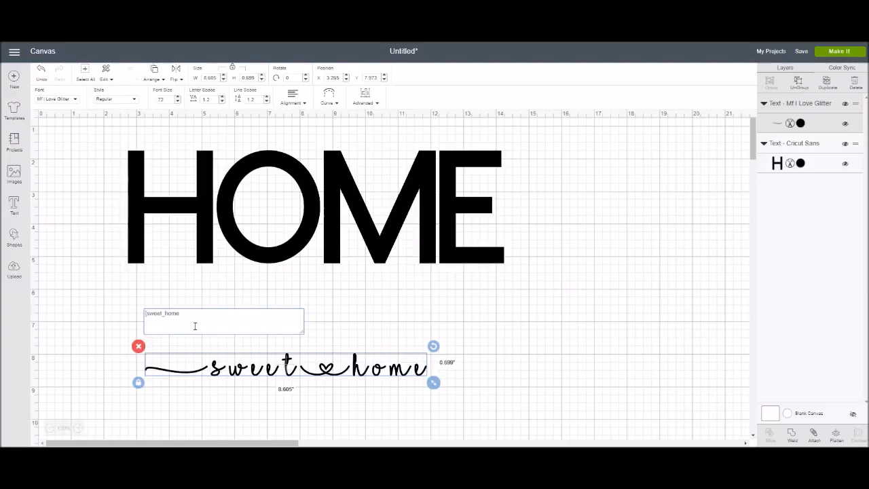
{"action": "key", "text": "ctrl+v"}
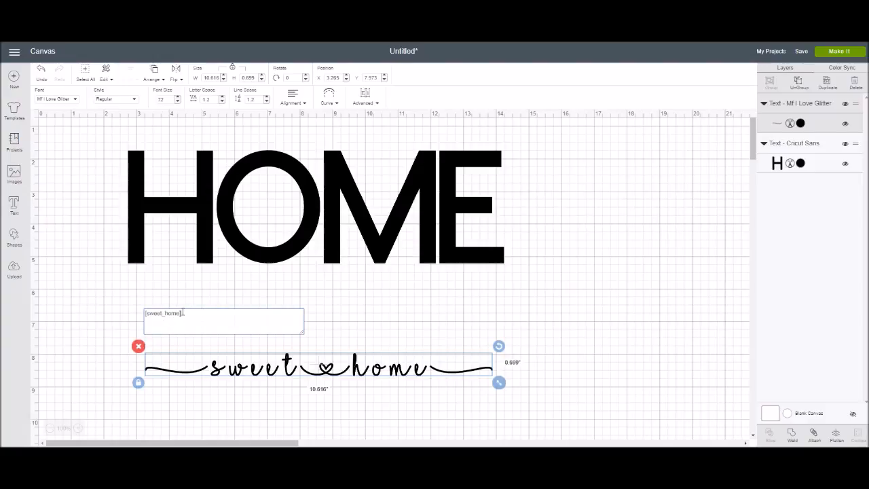
Step: Position the sweet home script line beneath HOME and enlarge it proportionally to about 19.27 inches wide
{"action": "left_click", "coordinate": [297, 410]}
{"action": "left_click_drag", "start_coordinate": [370, 375], "coordinate": [361, 336]}
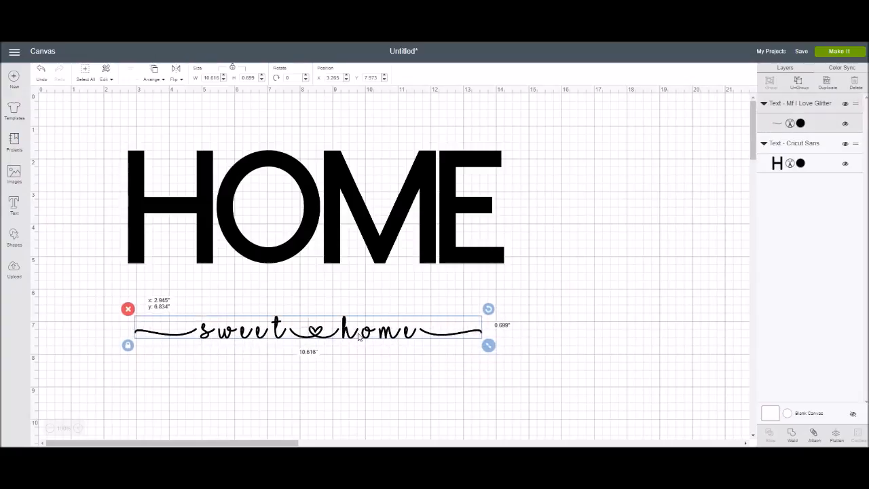
{"action": "left_click_drag", "start_coordinate": [488, 345], "coordinate": [651, 420]}
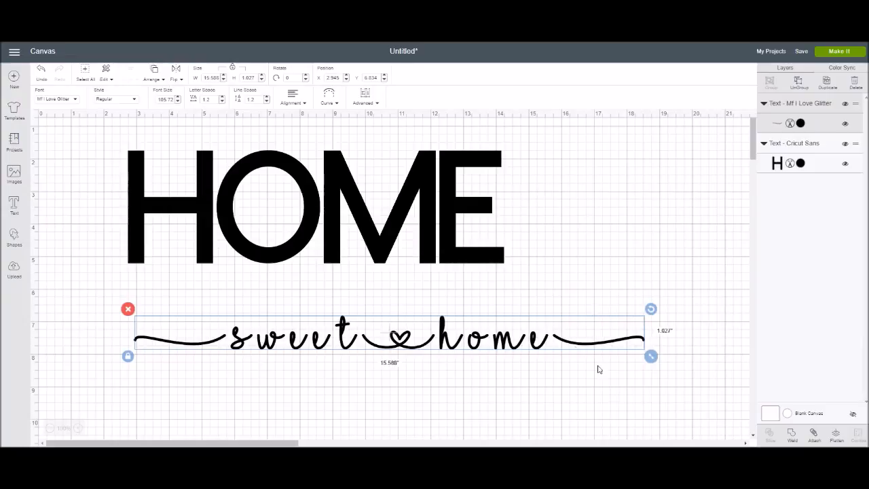
{"action": "left_click", "coordinate": [529, 341]}
{"action": "left_click_drag", "start_coordinate": [503, 343], "coordinate": [465, 337]}
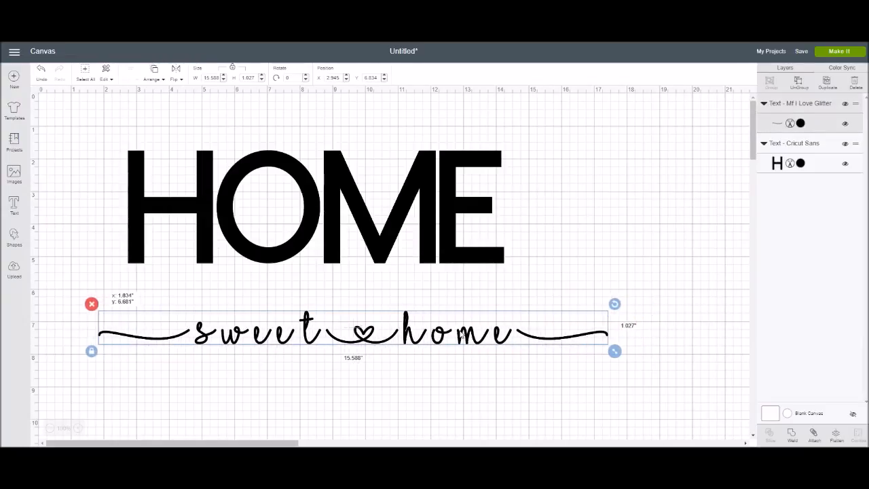
{"action": "left_click_drag", "start_coordinate": [615, 352], "coordinate": [703, 393]}
{"action": "left_click", "coordinate": [516, 343]}
{"action": "left_click", "coordinate": [504, 343]}
{"action": "left_click_drag", "start_coordinate": [478, 348], "coordinate": [443, 334]}
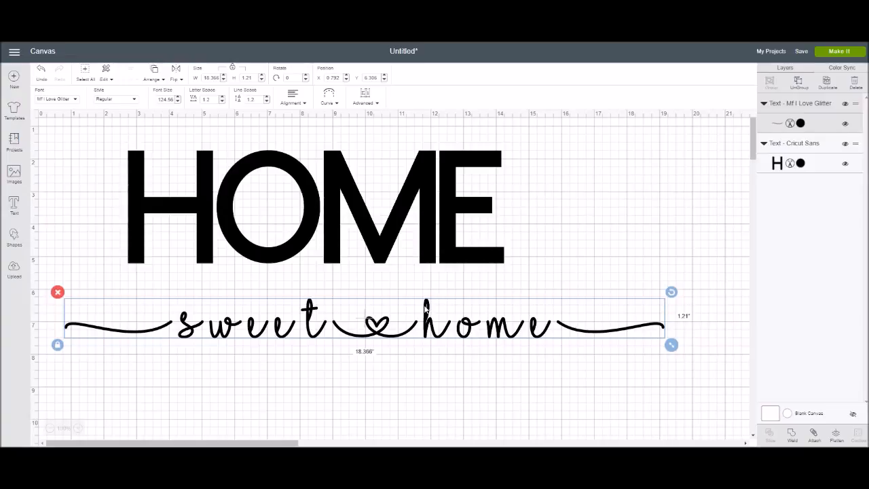
{"action": "left_click_drag", "start_coordinate": [671, 345], "coordinate": [703, 354]}
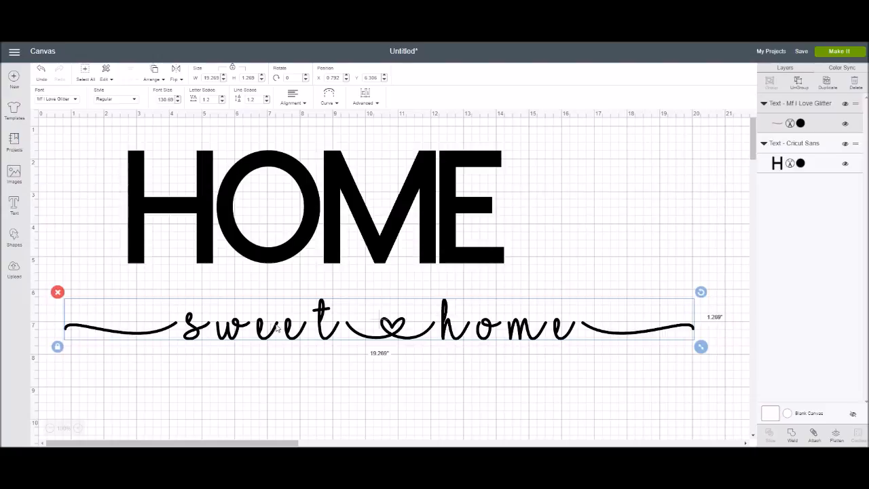
{"action": "left_click", "coordinate": [351, 388]}
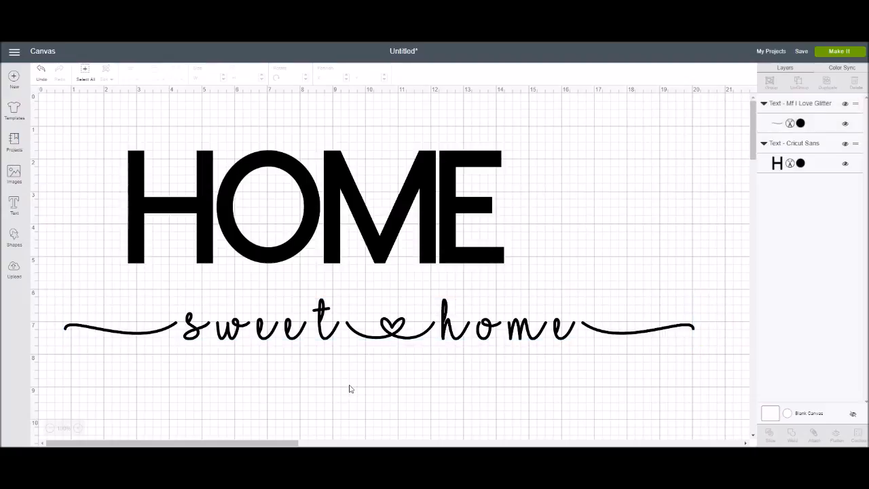
Step: Reduce the sweet home text's letter spacing to -0.5 so the script letters connect
{"action": "left_click", "coordinate": [330, 327]}
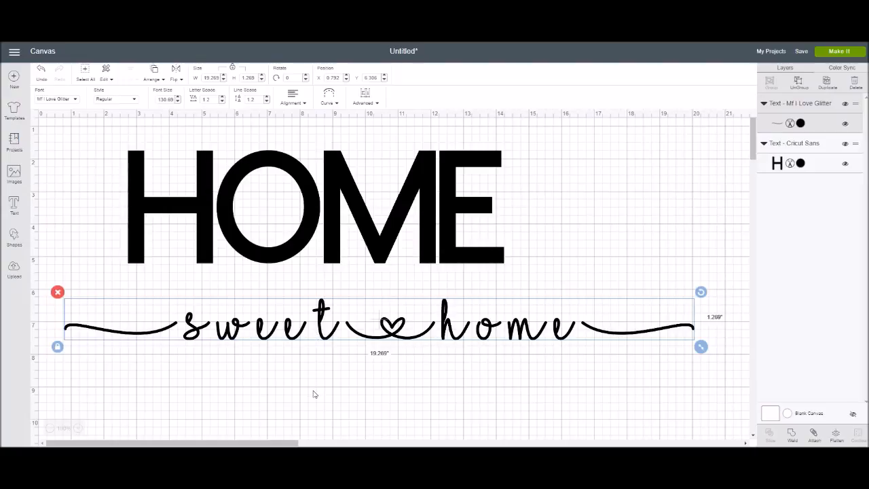
{"action": "left_click", "coordinate": [222, 102]}
{"action": "left_click", "coordinate": [222, 102]}
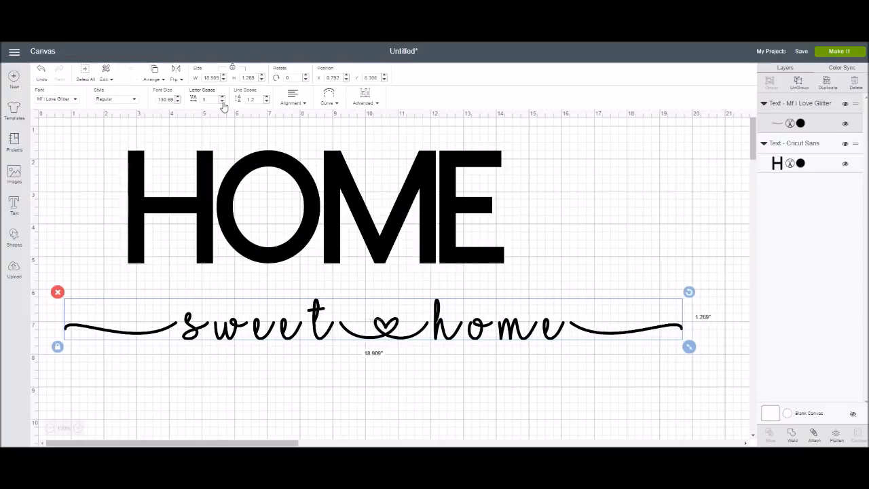
{"action": "left_click", "coordinate": [222, 102]}
{"action": "left_click", "coordinate": [222, 102]}
{"action": "left_click", "coordinate": [222, 102]}
{"action": "left_click", "coordinate": [223, 102]}
{"action": "left_click", "coordinate": [222, 102]}
{"action": "left_click", "coordinate": [223, 102]}
{"action": "left_click", "coordinate": [222, 102]}
{"action": "left_click", "coordinate": [222, 102]}
{"action": "left_click", "coordinate": [222, 102]}
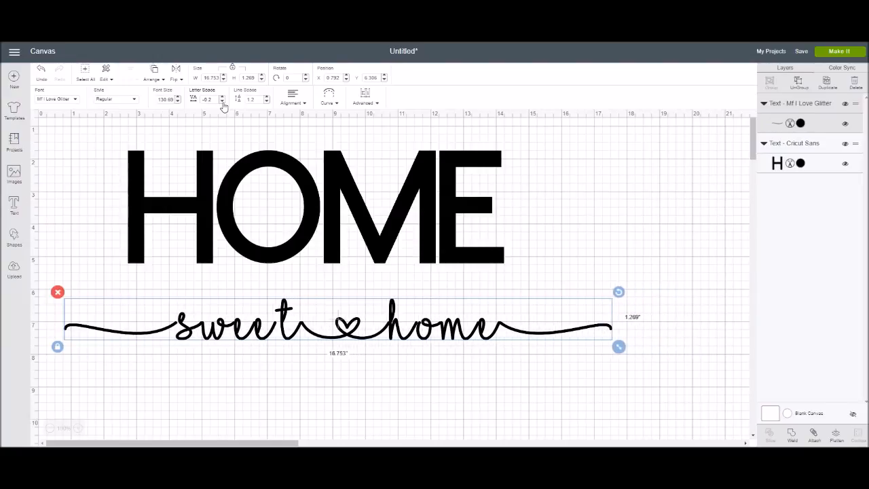
{"action": "left_click", "coordinate": [222, 101]}
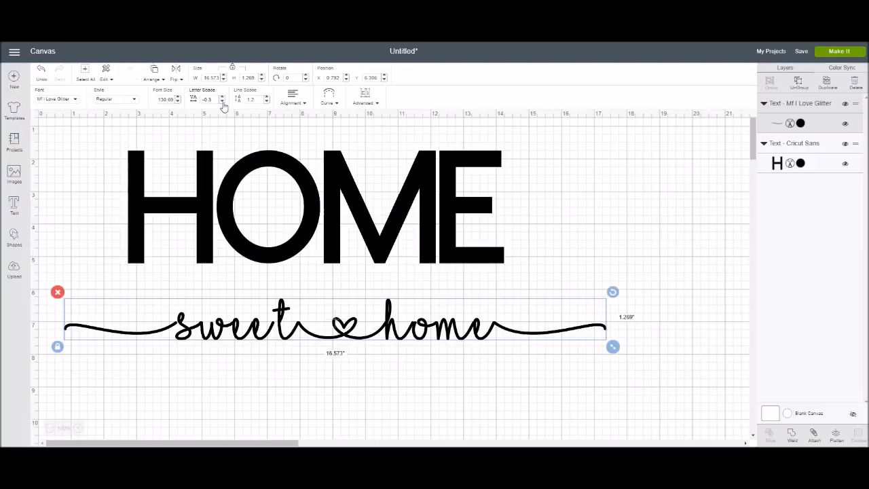
{"action": "left_click", "coordinate": [222, 101]}
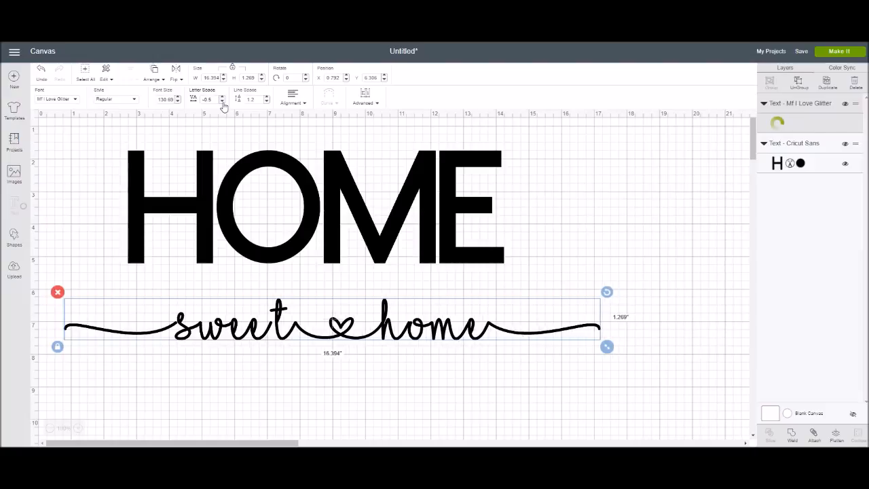
Step: Tighten the sweet home text's letter spacing to -0.6 and ungroup the line into individual letters
{"action": "left_click", "coordinate": [222, 101]}
{"action": "left_click", "coordinate": [222, 101]}
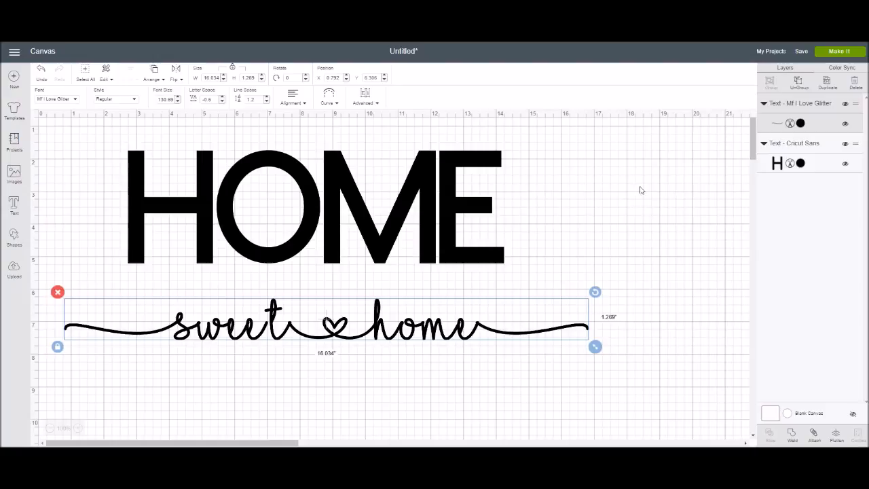
{"action": "left_click", "coordinate": [799, 83]}
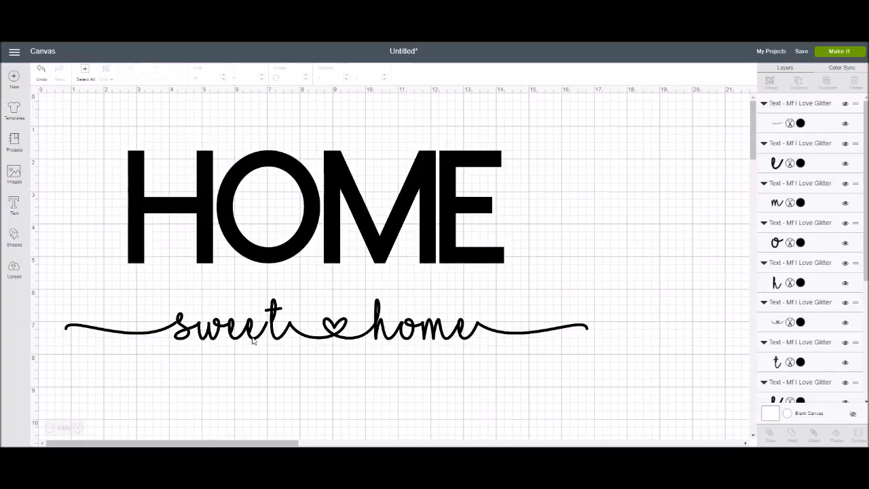
Step: Nudge the second e of sweet toward the t, to about X 6.52, so the two letters connect
{"action": "left_click", "coordinate": [253, 341]}
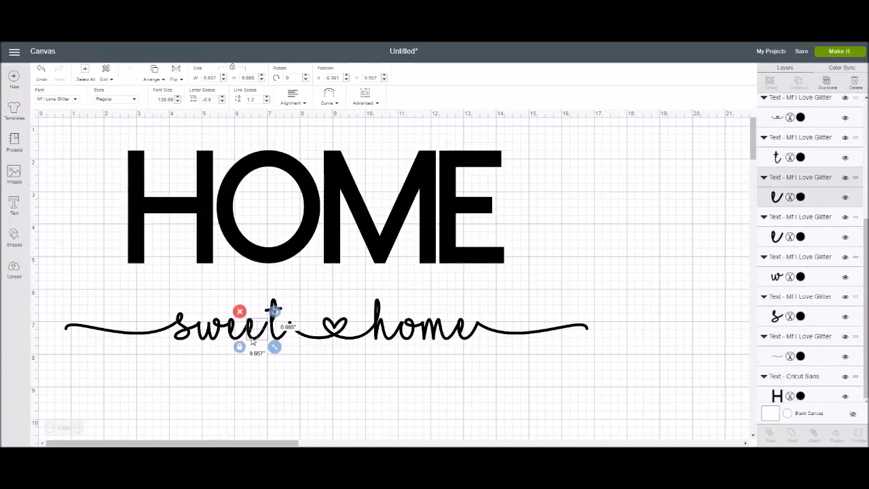
{"action": "key", "text": "Right"}
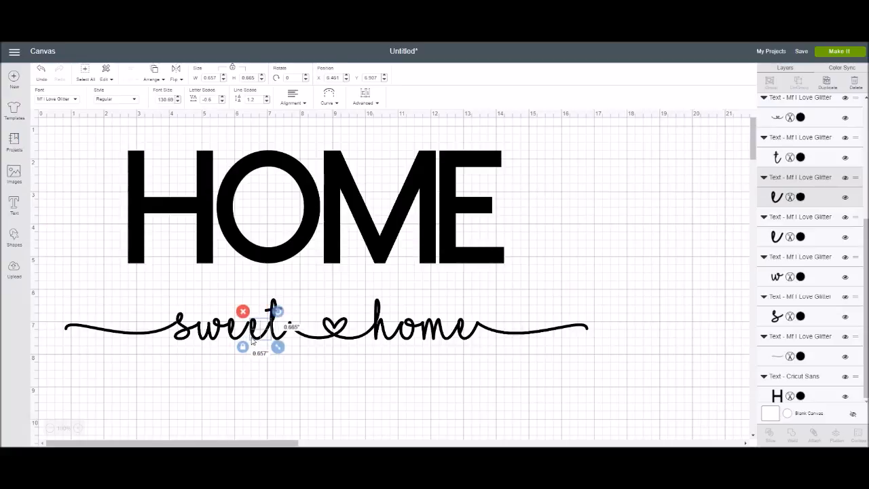
{"action": "key", "text": "Right"}
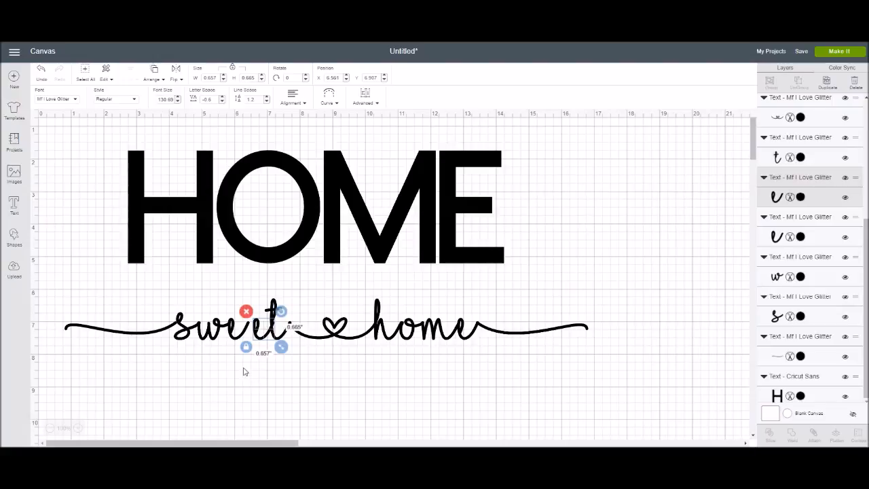
{"action": "left_click", "coordinate": [245, 372]}
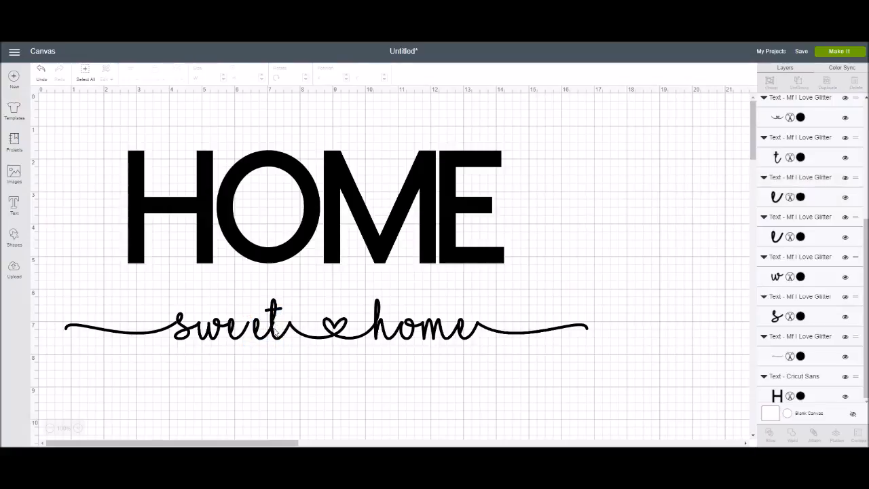
{"action": "left_click", "coordinate": [264, 341]}
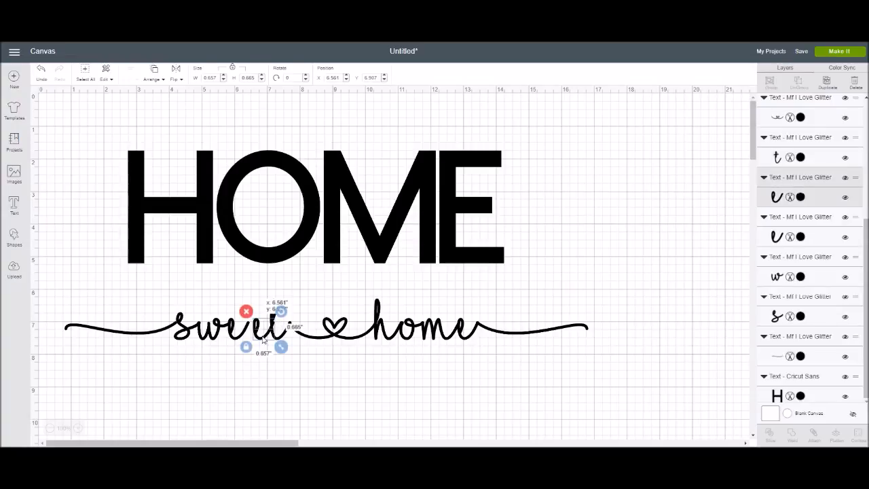
{"action": "left_click_drag", "start_coordinate": [264, 341], "coordinate": [262, 341]}
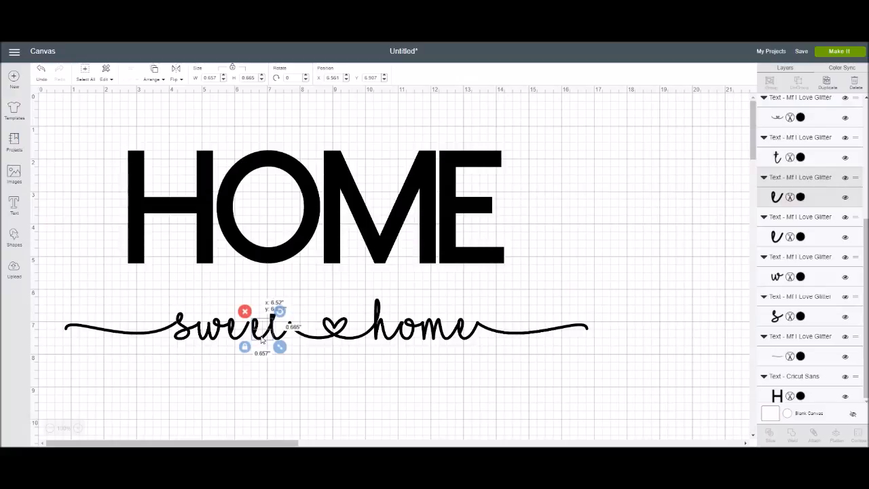
{"action": "left_click", "coordinate": [264, 365]}
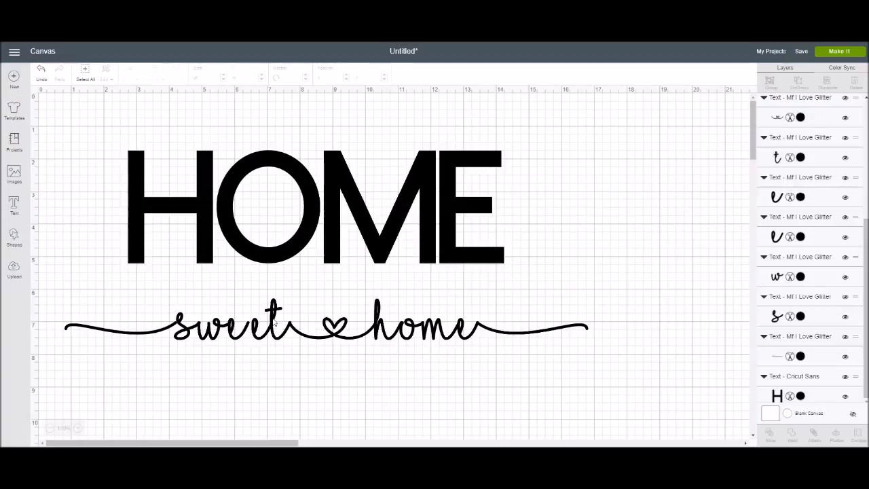
Step: Nudge the first e of sweet toward the second e, to about X 5.925, so they join
{"action": "left_click", "coordinate": [235, 340]}
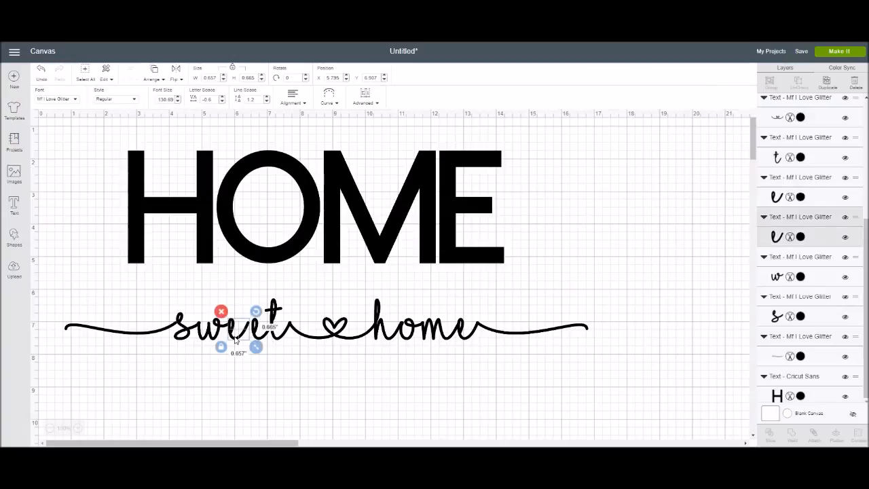
{"action": "key", "text": "Right"}
{"action": "key", "text": "Right"}
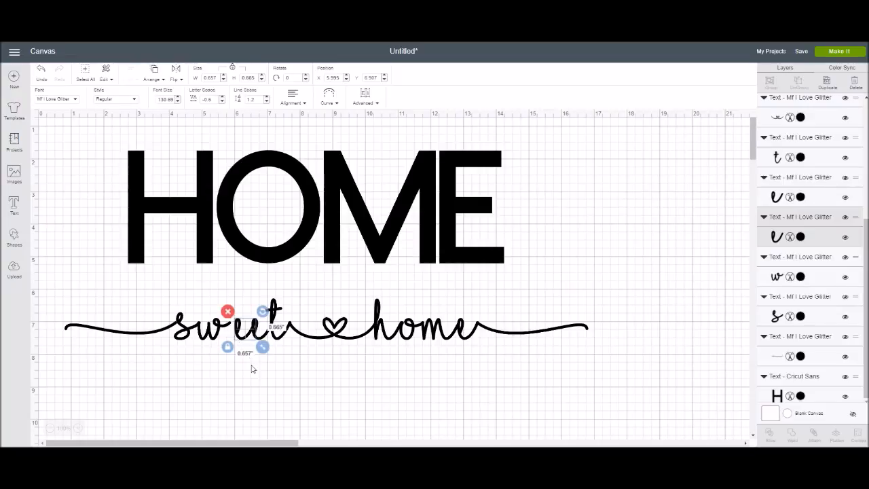
{"action": "left_click", "coordinate": [251, 369]}
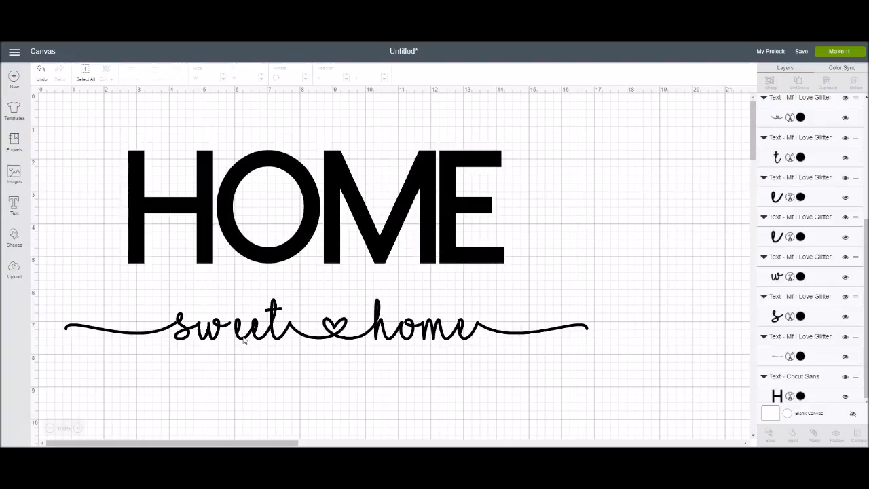
{"action": "left_click", "coordinate": [243, 340]}
{"action": "left_click_drag", "start_coordinate": [241, 340], "coordinate": [241, 342]}
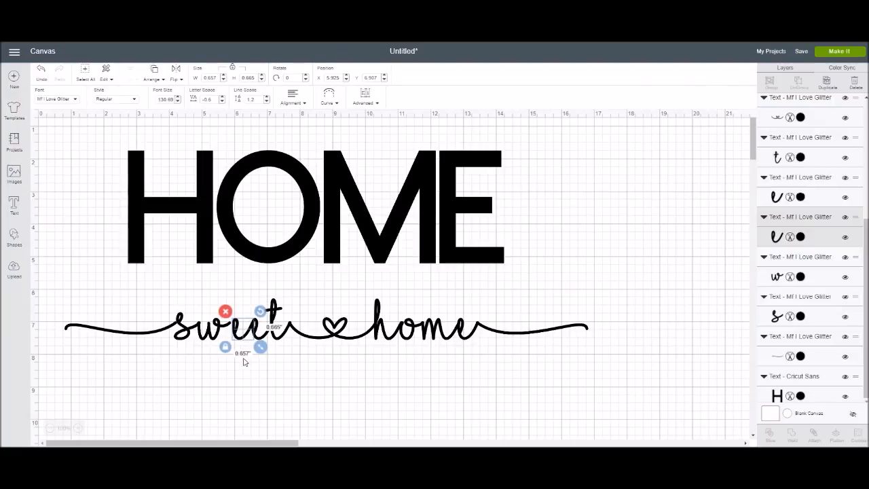
{"action": "left_click", "coordinate": [242, 370]}
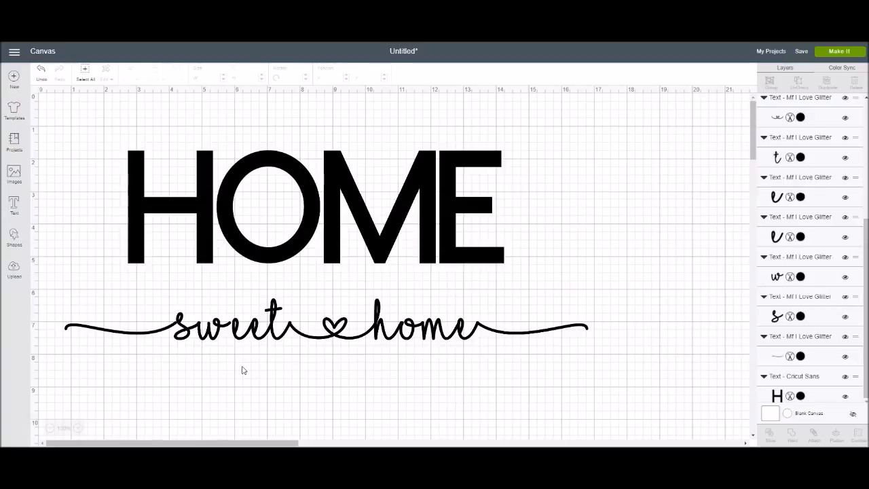
Step: Shift the w, the s and the leading swash of sweet toward the e to close the gaps between them
{"action": "left_click", "coordinate": [214, 341]}
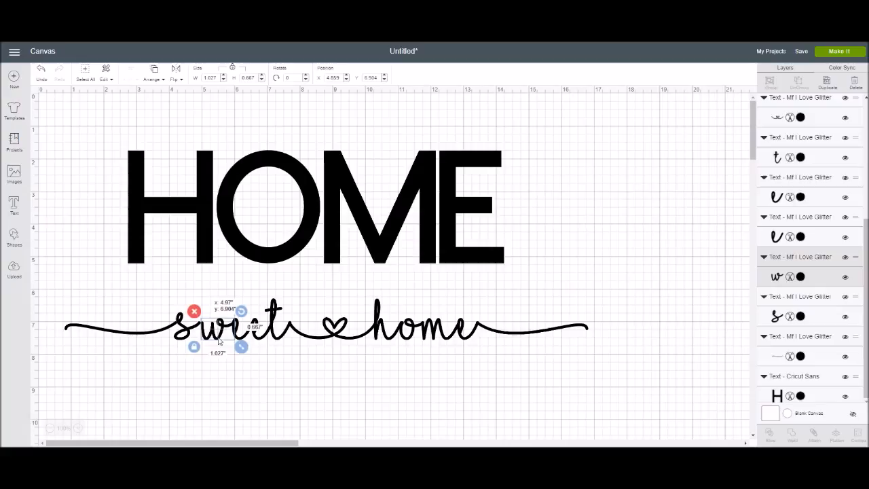
{"action": "left_click", "coordinate": [188, 342]}
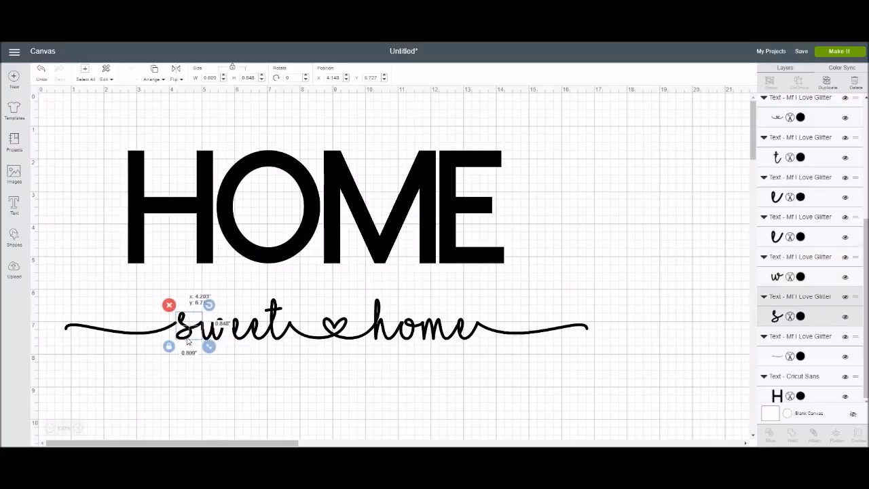
{"action": "left_click_drag", "start_coordinate": [188, 341], "coordinate": [189, 343]}
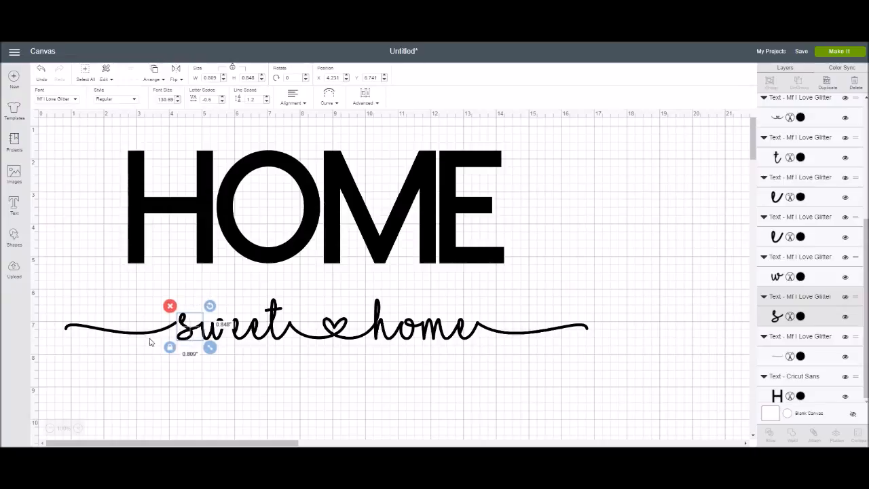
{"action": "left_click", "coordinate": [147, 337]}
{"action": "left_click_drag", "start_coordinate": [149, 337], "coordinate": [151, 338]}
{"action": "left_click", "coordinate": [157, 376]}
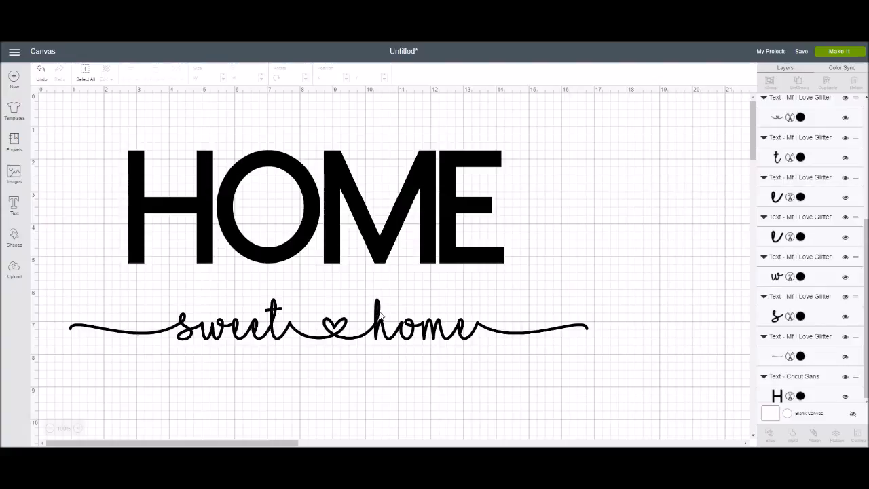
{"action": "left_click_drag", "start_coordinate": [55, 290], "coordinate": [624, 373]}
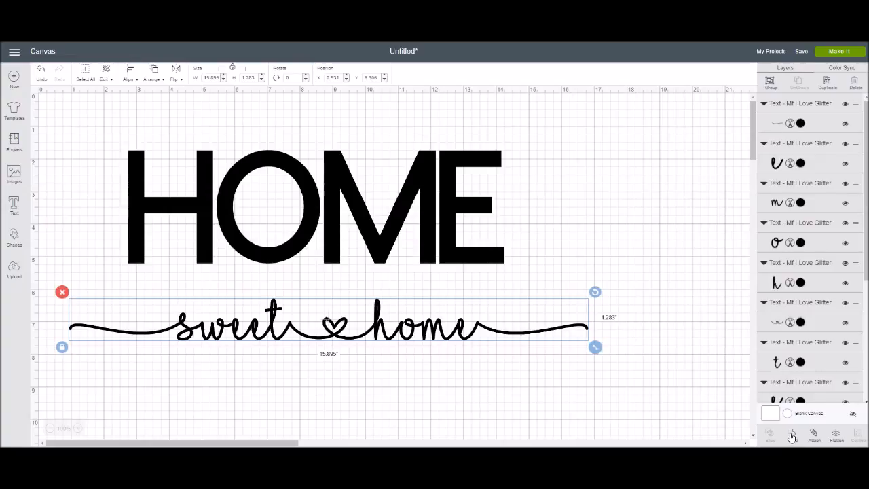
{"action": "left_click", "coordinate": [792, 435]}
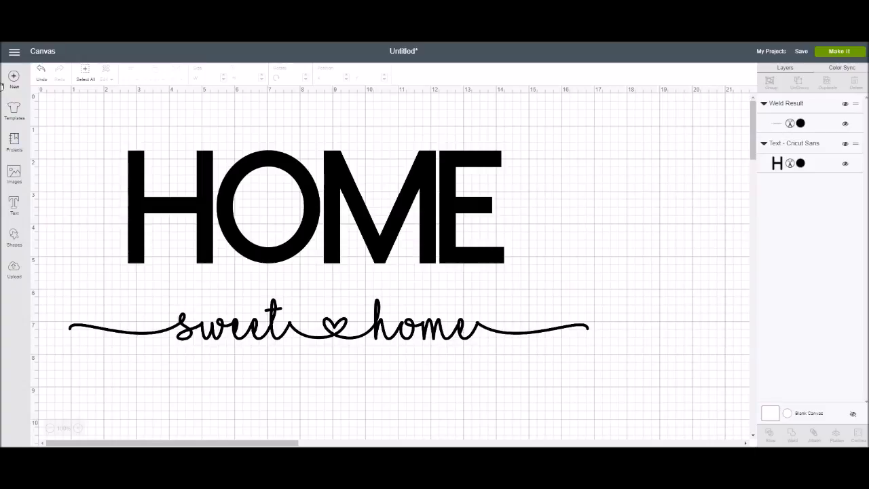
{"action": "left_click", "coordinate": [42, 74]}
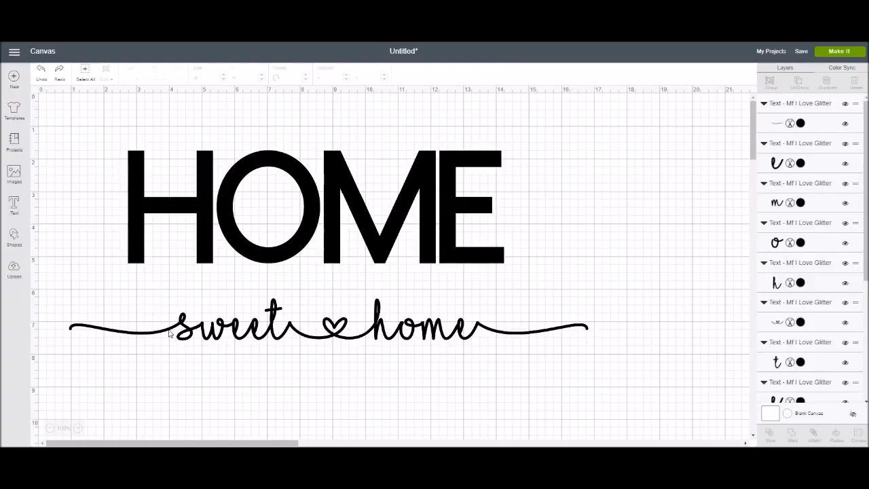
Step: Fine-tune the w and s of sweet slightly back toward the leading swash, with the s at about X 4.189, Y 6.755
{"action": "left_click", "coordinate": [213, 341]}
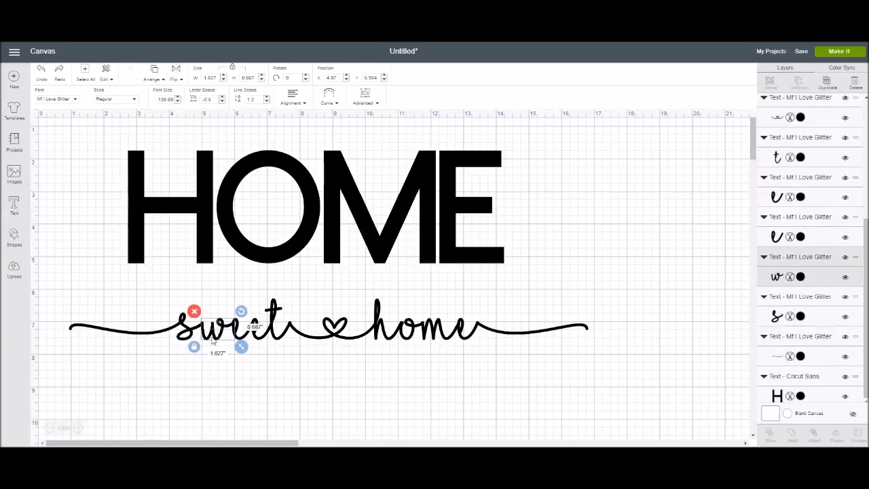
{"action": "left_click_drag", "start_coordinate": [212, 341], "coordinate": [211, 342]}
{"action": "left_click", "coordinate": [197, 369]}
{"action": "left_click", "coordinate": [191, 338]}
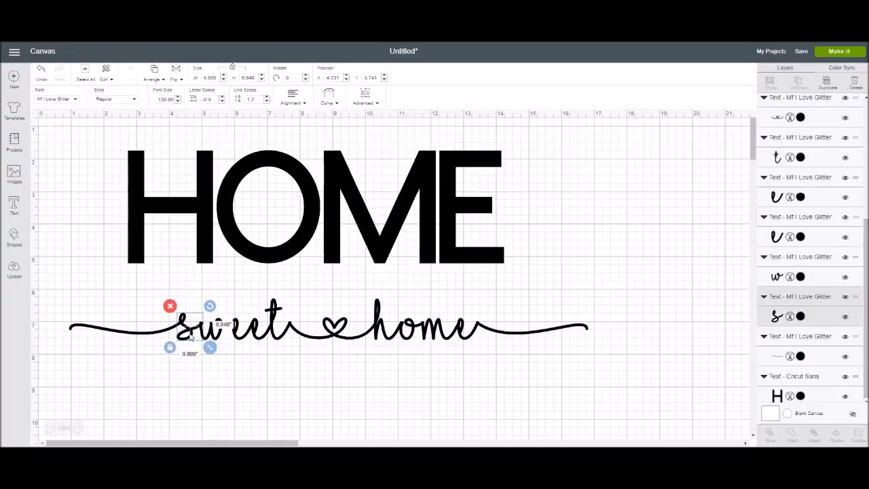
{"action": "left_click_drag", "start_coordinate": [191, 338], "coordinate": [190, 338]}
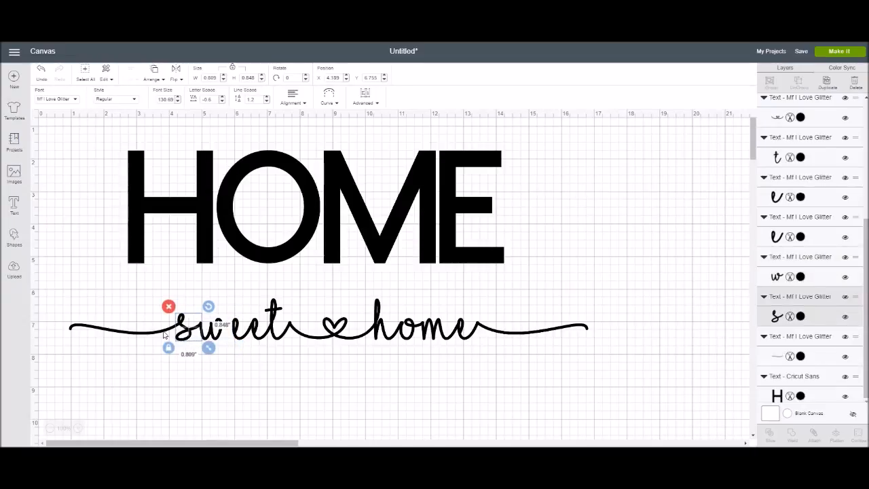
Step: Weld all letters and swashes of the sweet home line into a single shape
{"action": "left_click", "coordinate": [166, 376]}
{"action": "left_click_drag", "start_coordinate": [68, 292], "coordinate": [627, 372]}
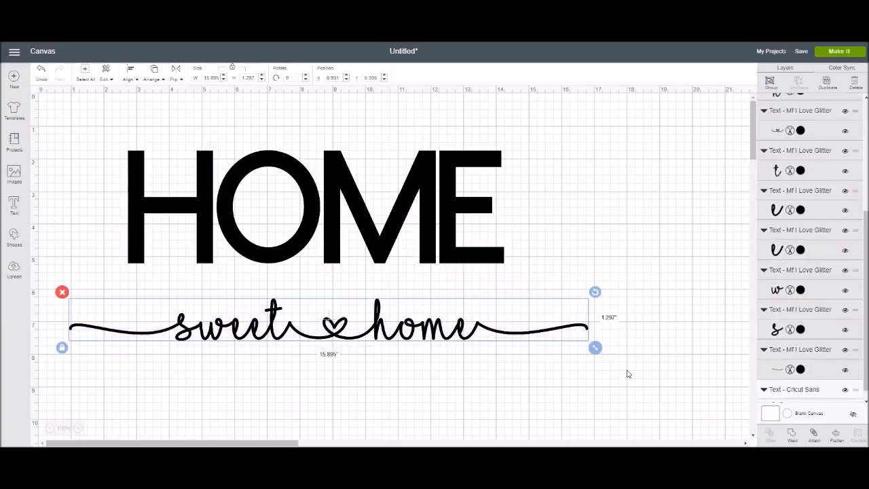
{"action": "left_click", "coordinate": [793, 437]}
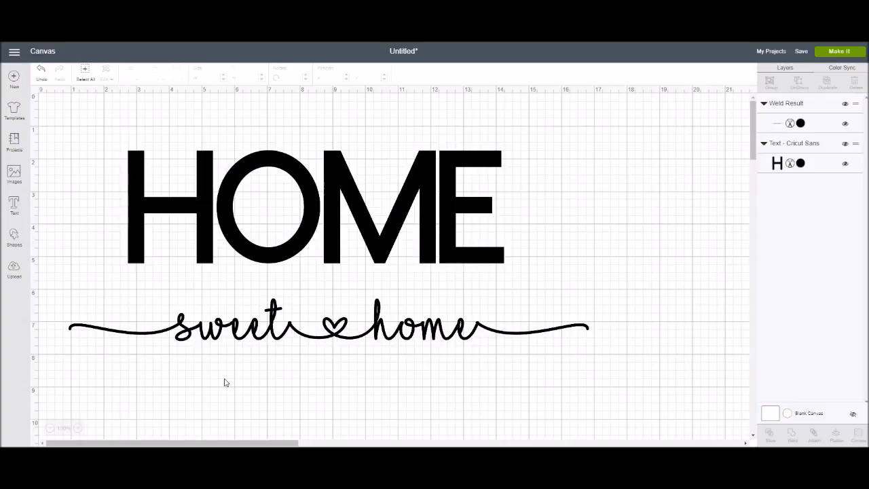
Step: Shrink the welded sweet home line proportionally to about 14.42 inches wide and undo its trial move onto HOME
{"action": "left_click", "coordinate": [342, 335]}
{"action": "mouse_move", "coordinate": [347, 337]}
{"action": "left_mouse_down"}
{"action": "mouse_move", "coordinate": [335, 347]}
{"action": "mouse_move", "coordinate": [350, 350]}
{"action": "mouse_move", "coordinate": [352, 338]}
{"action": "left_mouse_up"}
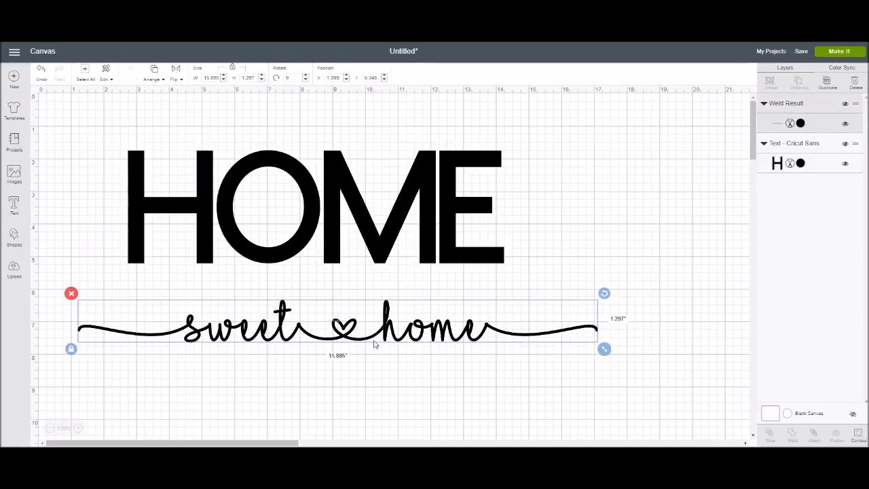
{"action": "left_click_drag", "start_coordinate": [605, 351], "coordinate": [555, 344]}
{"action": "left_click_drag", "start_coordinate": [428, 337], "coordinate": [428, 224]}
{"action": "key", "text": "ctrl+z"}
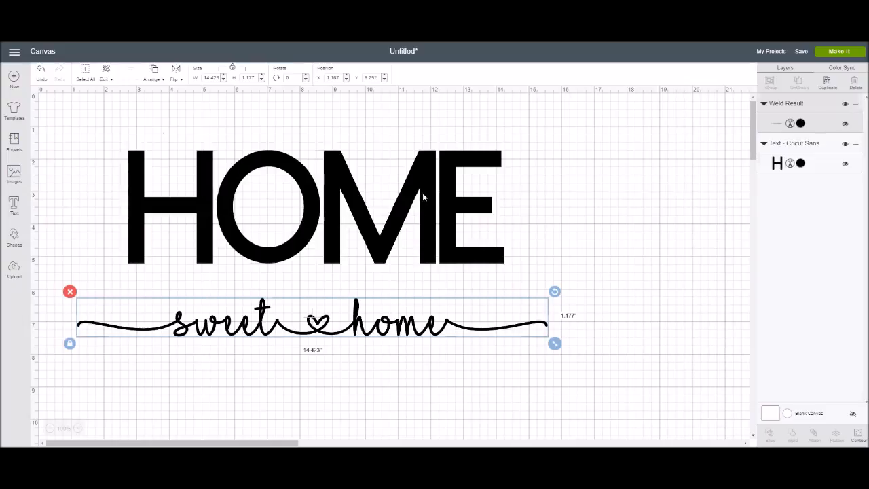
Step: Change the HOME text's color to White
{"action": "left_click", "coordinate": [424, 197]}
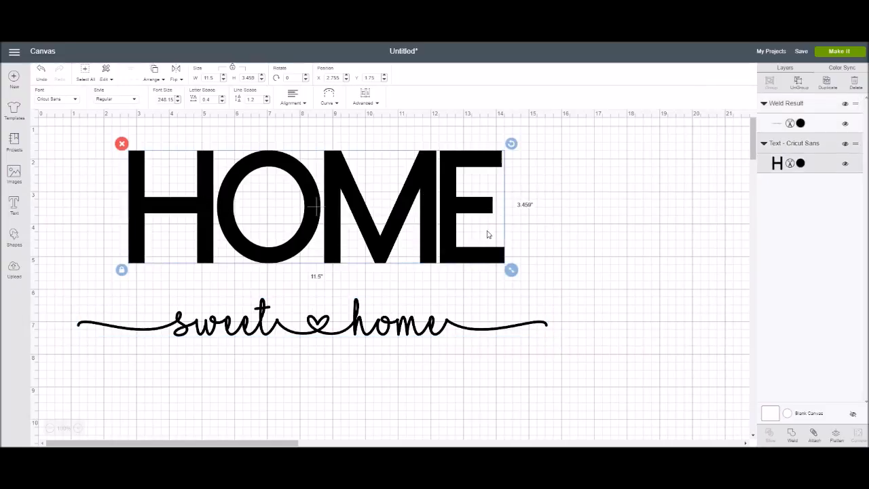
{"action": "left_click", "coordinate": [800, 163]}
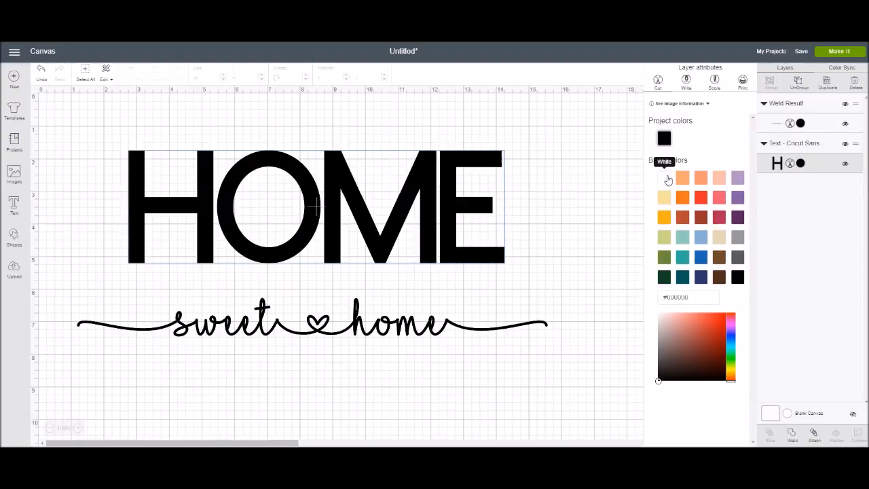
{"action": "left_click", "coordinate": [665, 178]}
{"action": "left_click", "coordinate": [508, 370]}
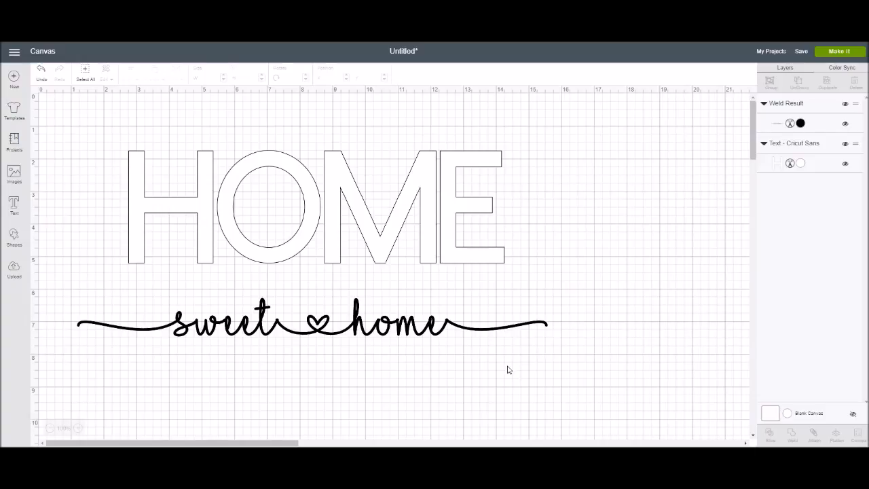
Step: Shrink the welded sweet home line to about 11.8 inches wide and place it across the middle of HOME at about X 2.64, Y 2.764
{"action": "left_click", "coordinate": [443, 328]}
{"action": "left_click_drag", "start_coordinate": [555, 343], "coordinate": [482, 338]}
{"action": "left_click_drag", "start_coordinate": [388, 328], "coordinate": [423, 211]}
{"action": "left_click_drag", "start_coordinate": [521, 219], "coordinate": [507, 219]}
{"action": "left_click_drag", "start_coordinate": [436, 206], "coordinate": [425, 211]}
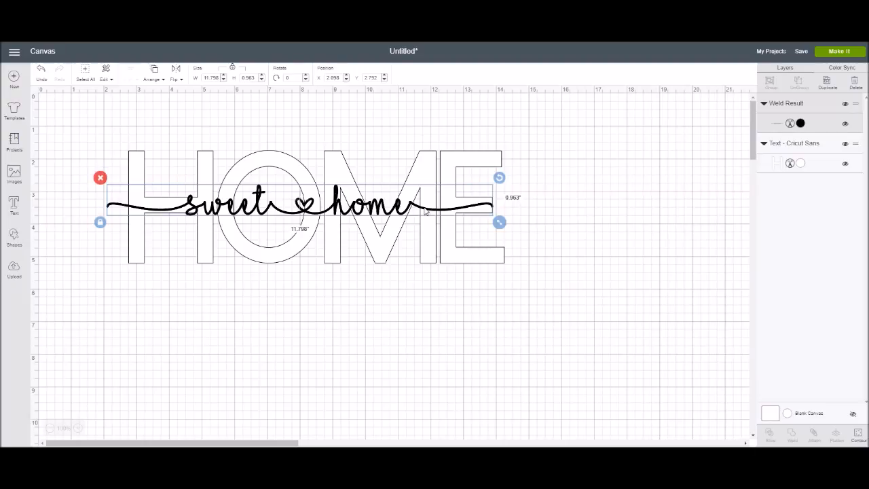
{"action": "left_click_drag", "start_coordinate": [383, 211], "coordinate": [400, 210]}
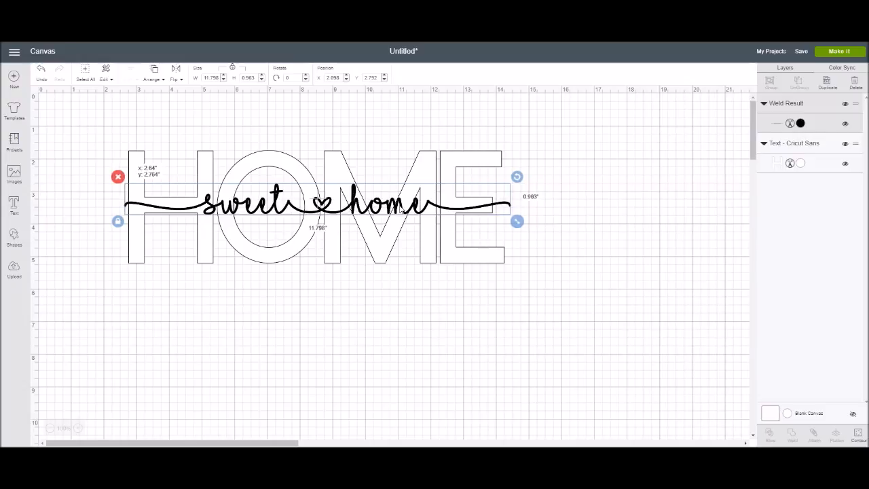
{"action": "left_click_drag", "start_coordinate": [401, 211], "coordinate": [401, 212]}
{"action": "left_click", "coordinate": [358, 327]}
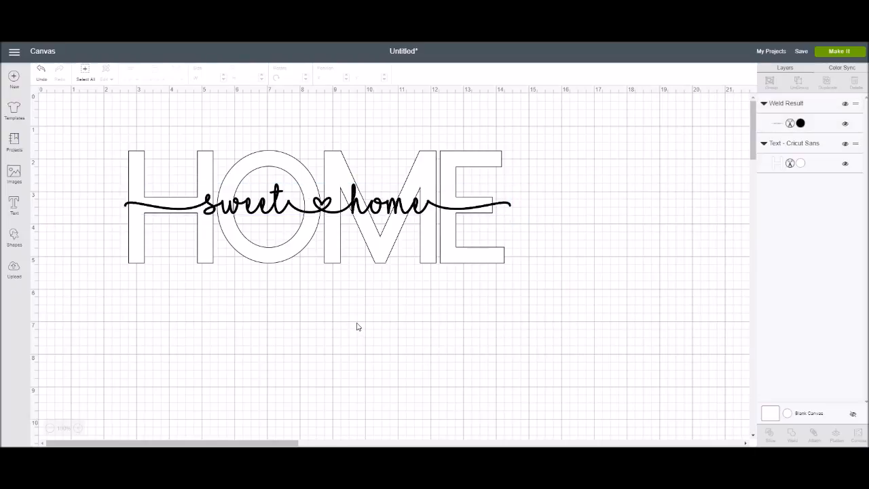
{"action": "left_click", "coordinate": [343, 215]}
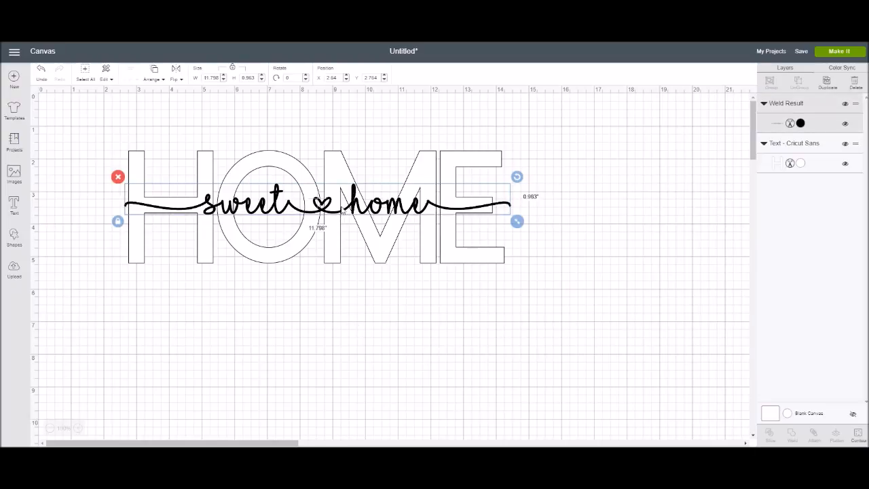
Step: Duplicate the welded sweet home line and place both copies below HOME, at about Y 6.125 and Y 8.125
{"action": "left_click", "coordinate": [826, 80]}
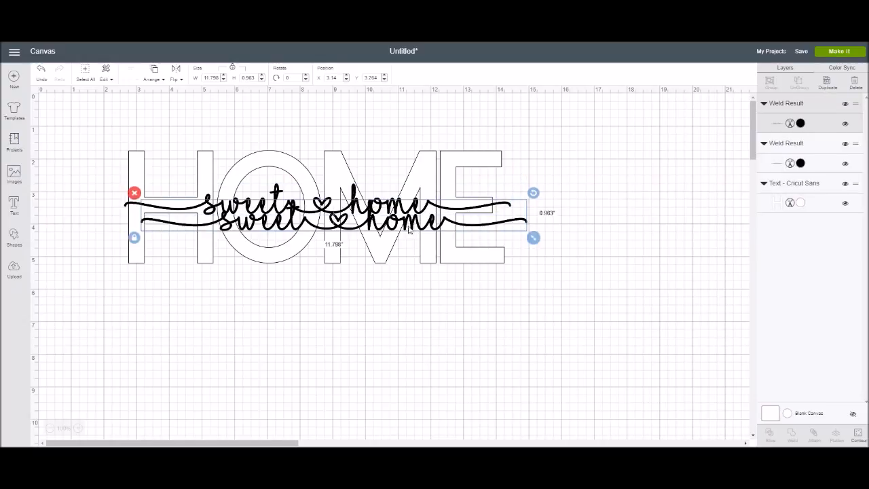
{"action": "left_click_drag", "start_coordinate": [409, 231], "coordinate": [397, 386]}
{"action": "left_click_drag", "start_coordinate": [385, 206], "coordinate": [393, 314]}
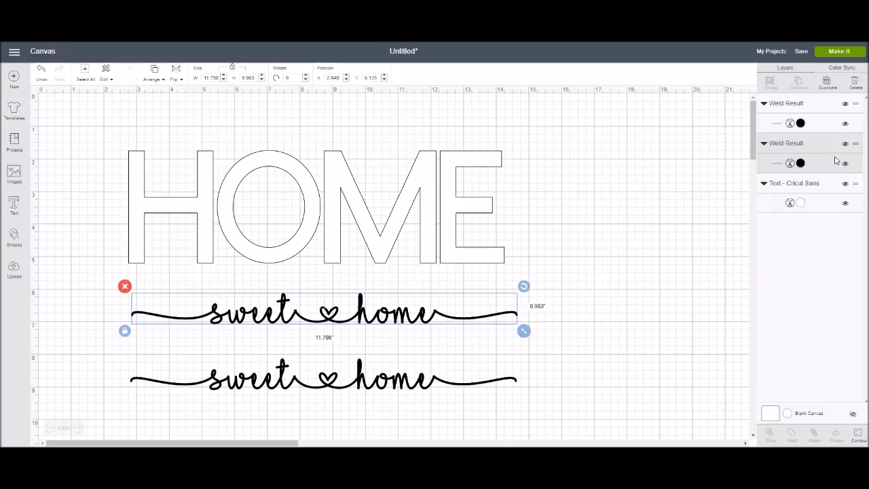
Step: Change the upper sweet home copy's line type from Cut to Print
{"action": "left_click", "coordinate": [791, 165]}
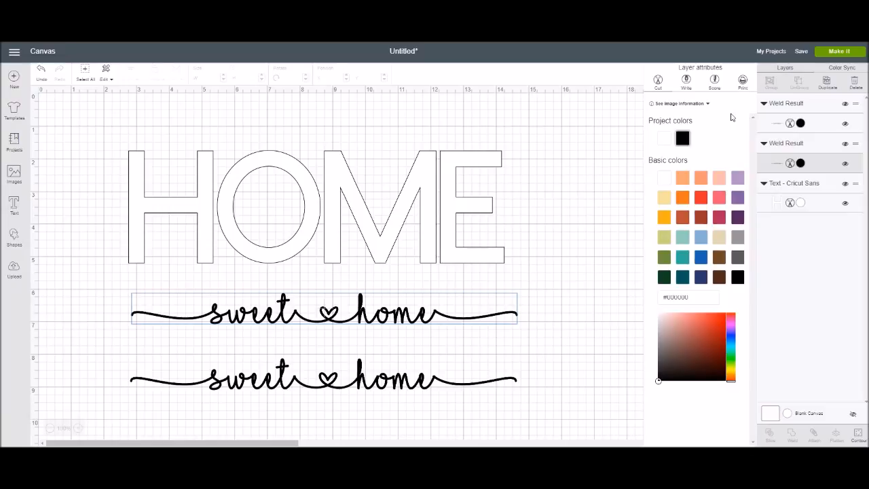
{"action": "left_click", "coordinate": [743, 81]}
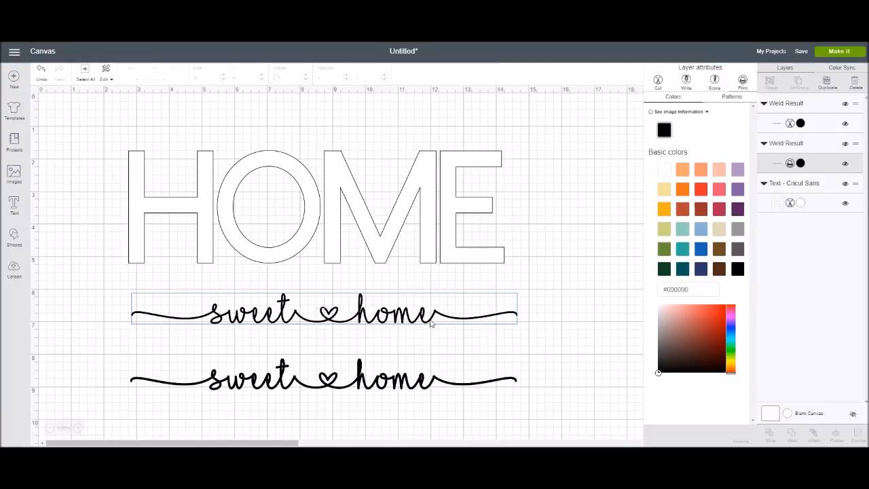
{"action": "left_click", "coordinate": [579, 182]}
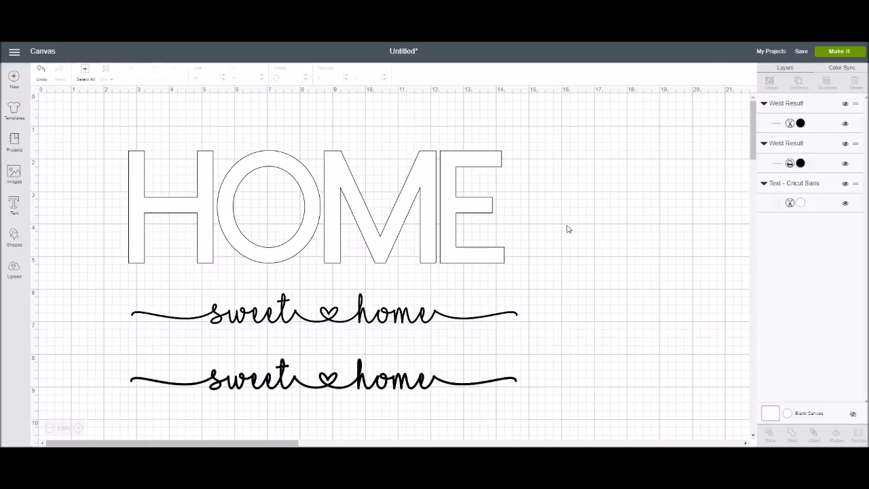
Step: Resize the printable sweet home copy proportionally to 9.25 inches wide
{"action": "left_click", "coordinate": [842, 53]}
{"action": "left_click", "coordinate": [432, 321]}
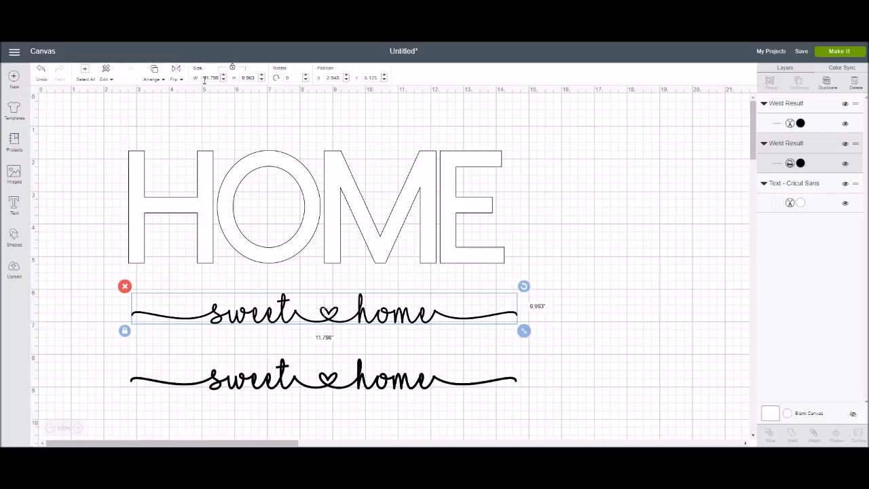
{"action": "left_click_drag", "start_coordinate": [203, 78], "coordinate": [217, 77]}
{"action": "type", "text": "9.8"}
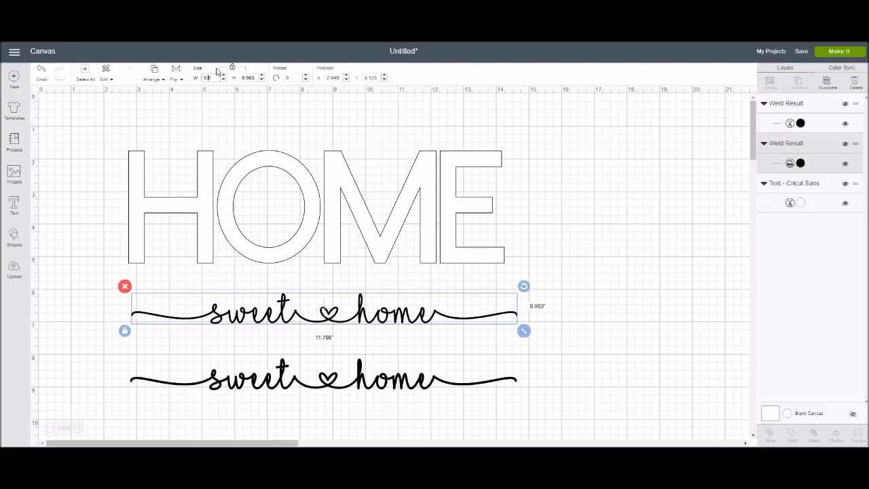
{"action": "type", "text": "8"}
{"action": "key", "text": "Return"}
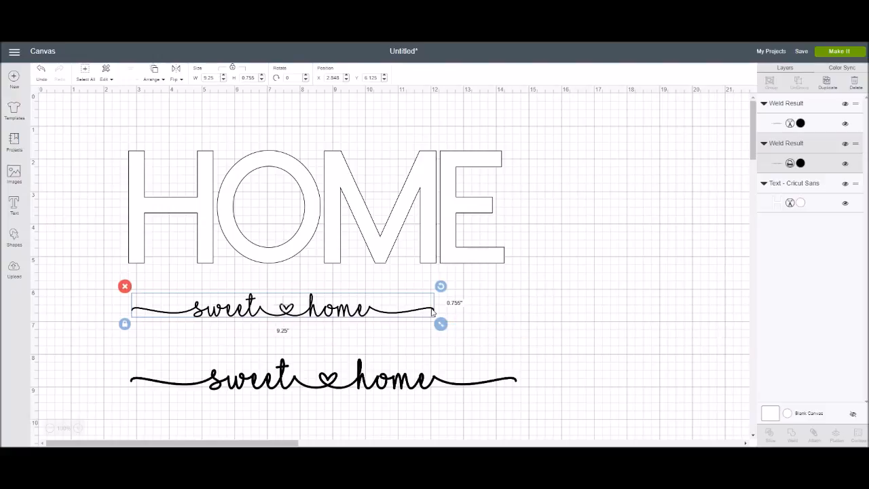
{"action": "left_click", "coordinate": [543, 299]}
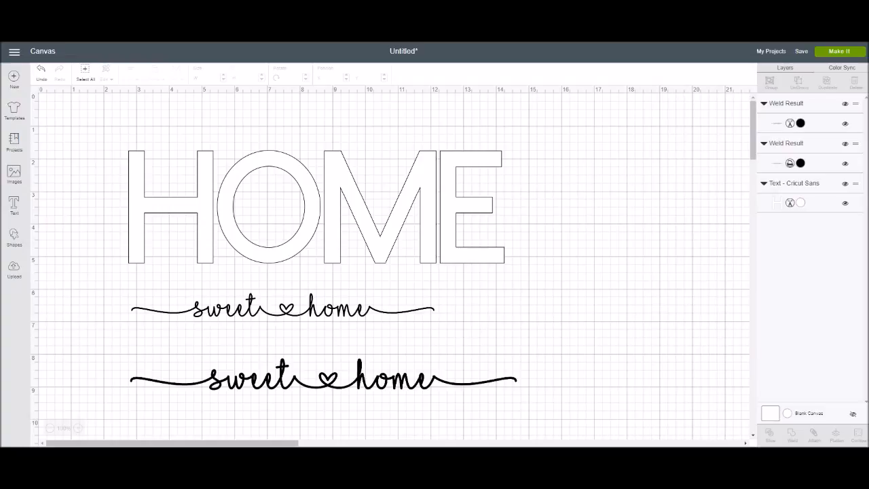
Step: Send the project to be made, accept the larger mat, and open the print setup for the printable sweet home mat
{"action": "left_click", "coordinate": [837, 52]}
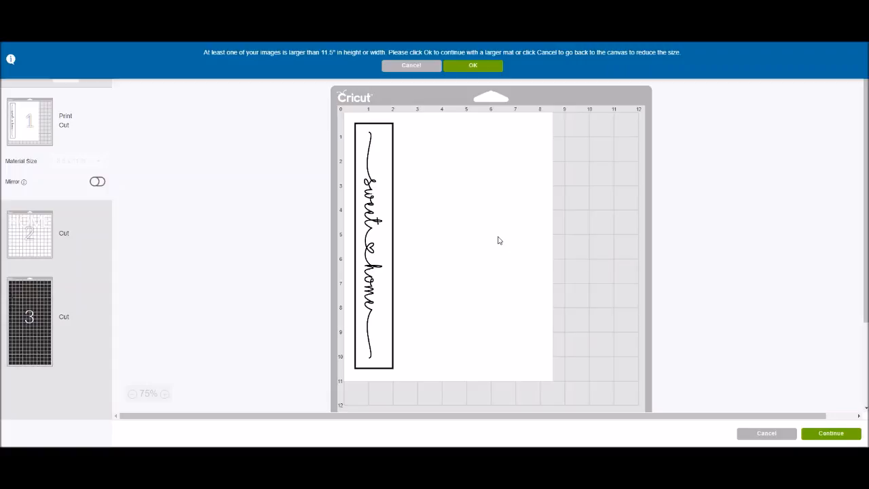
{"action": "left_click", "coordinate": [471, 68]}
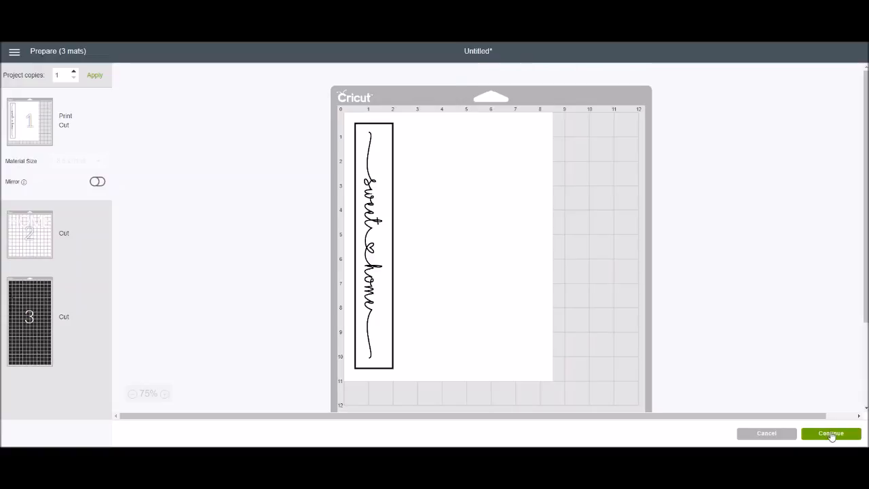
{"action": "left_click", "coordinate": [831, 434]}
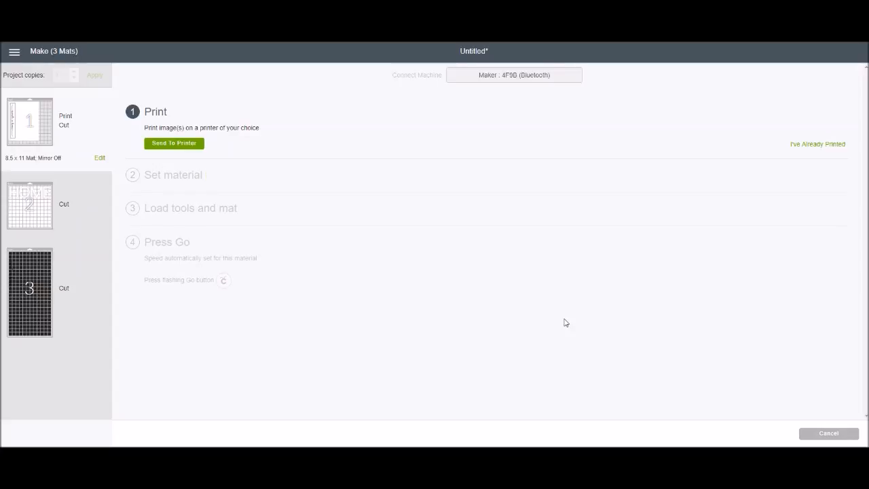
{"action": "left_click", "coordinate": [176, 144]}
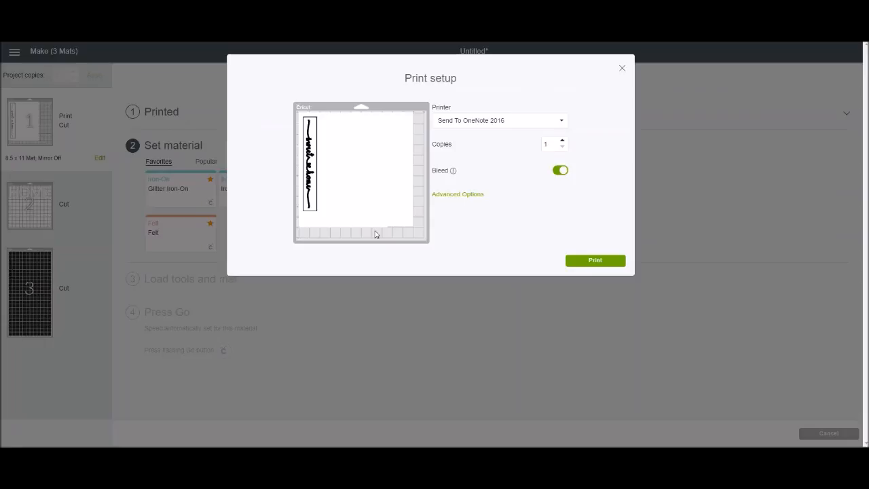
Step: Save the print preview image as a PNG file named sweethome
{"action": "mouse_move", "coordinate": [350, 205]}
{"action": "mouse_move", "coordinate": [349, 170]}
{"action": "right_click", "coordinate": [351, 141]}
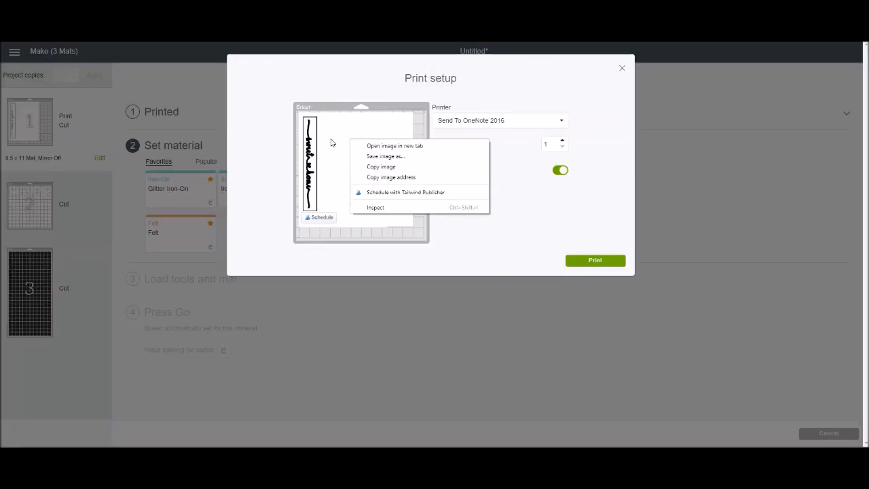
{"action": "left_click", "coordinate": [384, 156]}
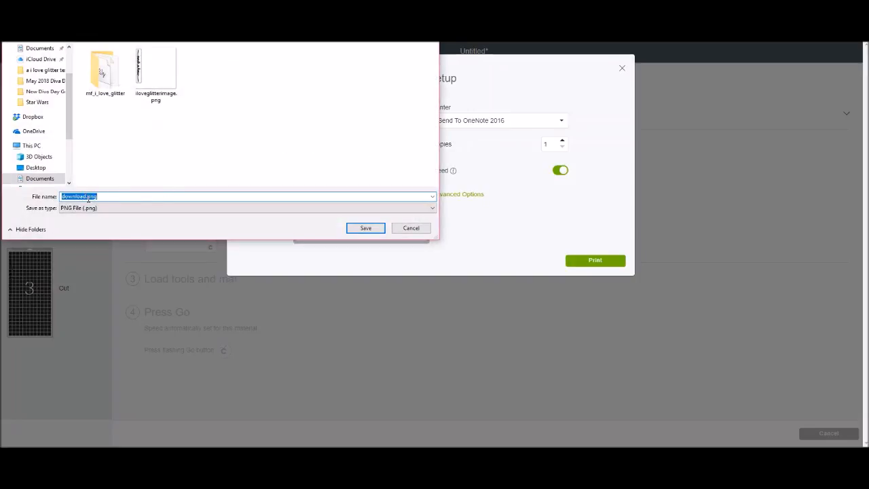
{"action": "left_click_drag", "start_coordinate": [87, 196], "coordinate": [58, 197]}
{"action": "type", "text": "homeses"}
{"action": "key", "text": "BackSpace"}
{"action": "key", "text": "BackSpace"}
{"action": "key", "text": "BackSpace"}
{"action": "key", "text": "BackSpace"}
{"action": "key", "text": "BackSpace"}
{"action": "key", "text": "BackSpace"}
{"action": "key", "text": "BackSpace"}
{"action": "type", "text": "sweethome"}
{"action": "left_click", "coordinate": [360, 227]}
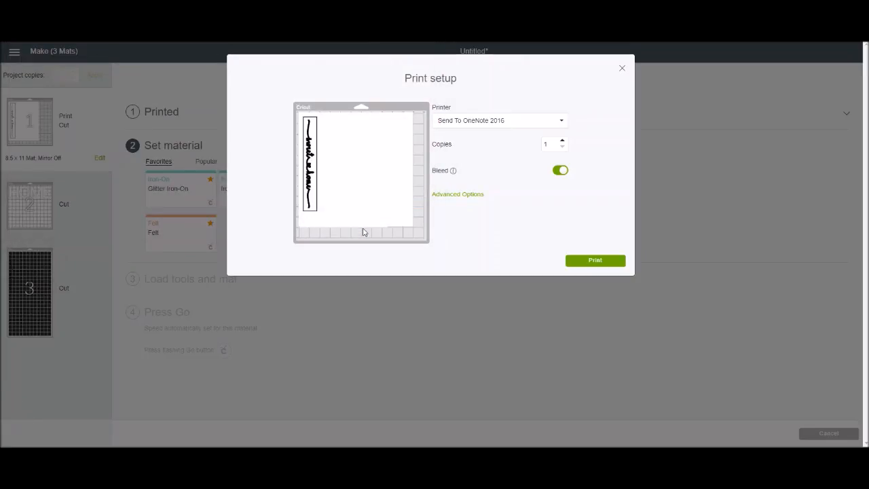
Step: Close the print setup and cancel the cut to return to the canvas
{"action": "left_click", "coordinate": [622, 68]}
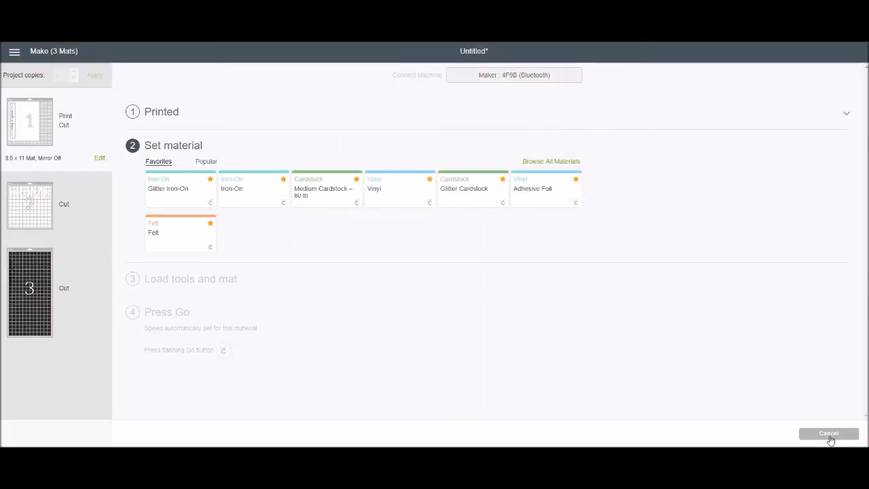
{"action": "left_click", "coordinate": [829, 435]}
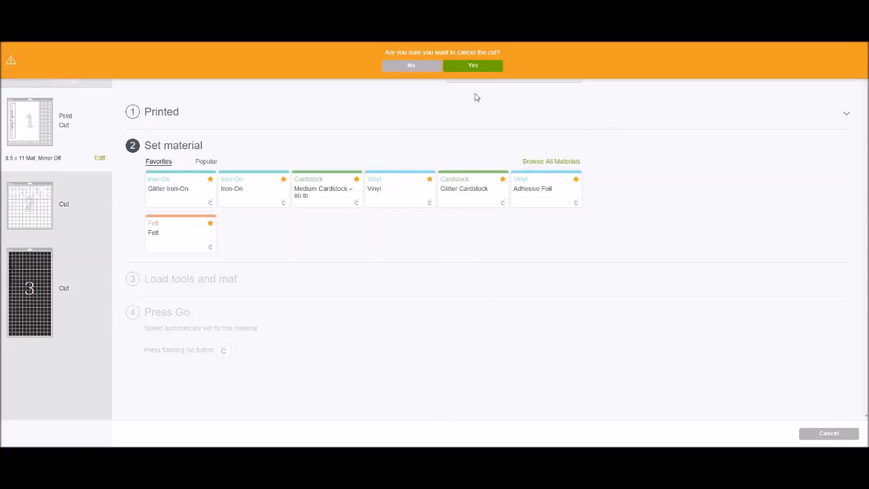
{"action": "left_click", "coordinate": [474, 67]}
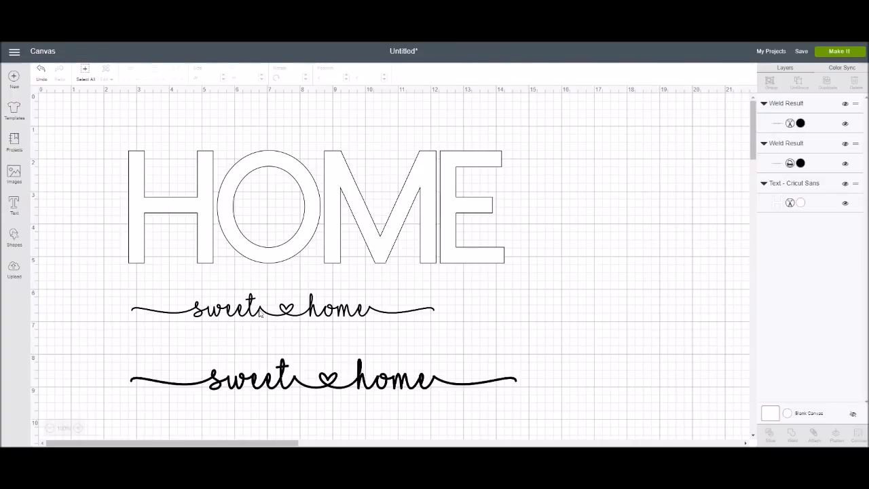
Step: Delete the printable sweet home copy and move the remaining welded line farther down the canvas, to about Y 10
{"action": "left_click", "coordinate": [285, 310]}
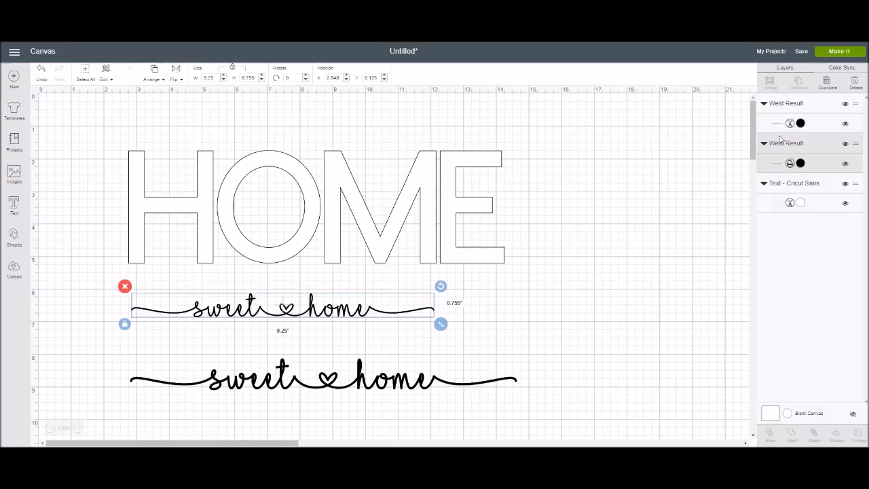
{"action": "left_click", "coordinate": [125, 287]}
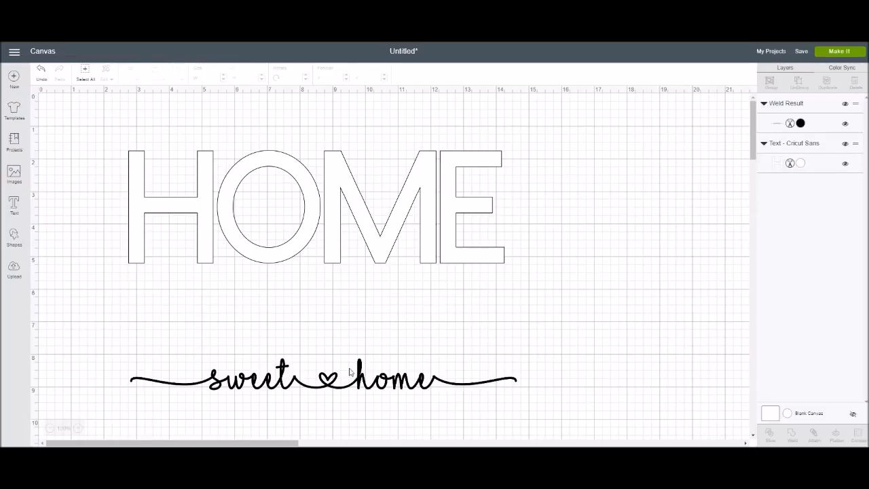
{"action": "left_click", "coordinate": [381, 394]}
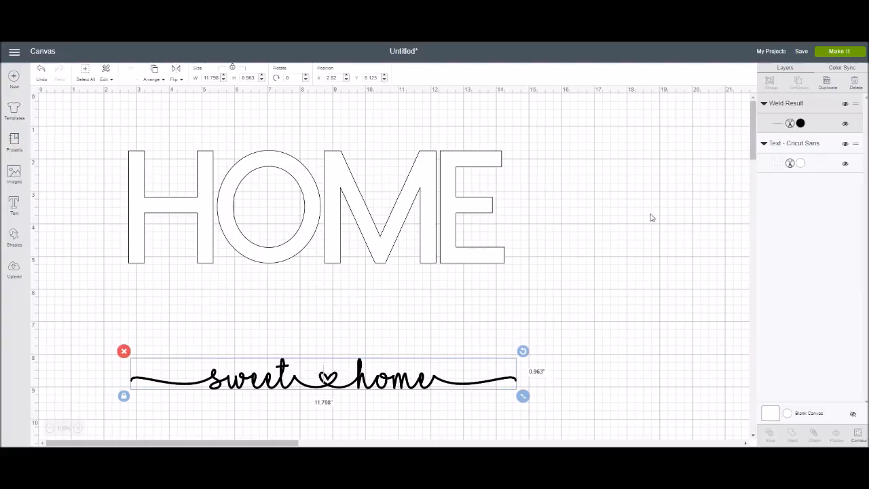
{"action": "left_click_drag", "start_coordinate": [377, 386], "coordinate": [391, 441]}
{"action": "left_click", "coordinate": [426, 372]}
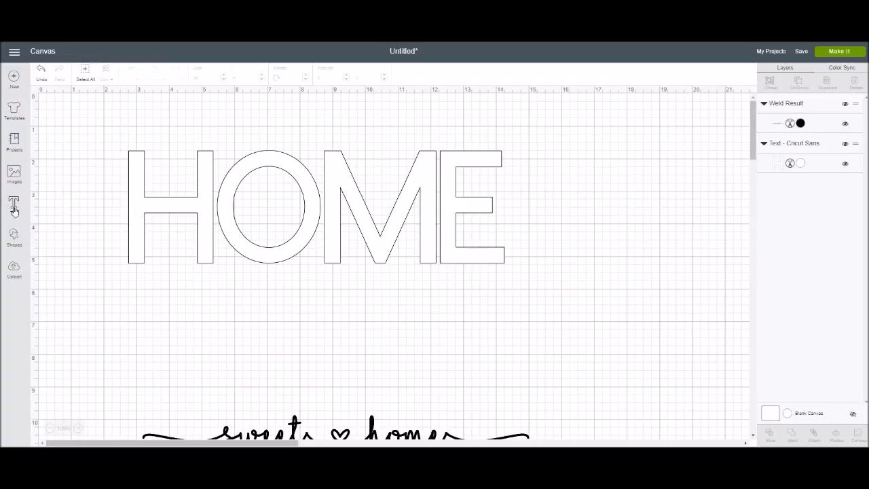
Step: Upload sweethome.png as a new image with the Complex image type and continue to background removal
{"action": "left_click", "coordinate": [13, 272]}
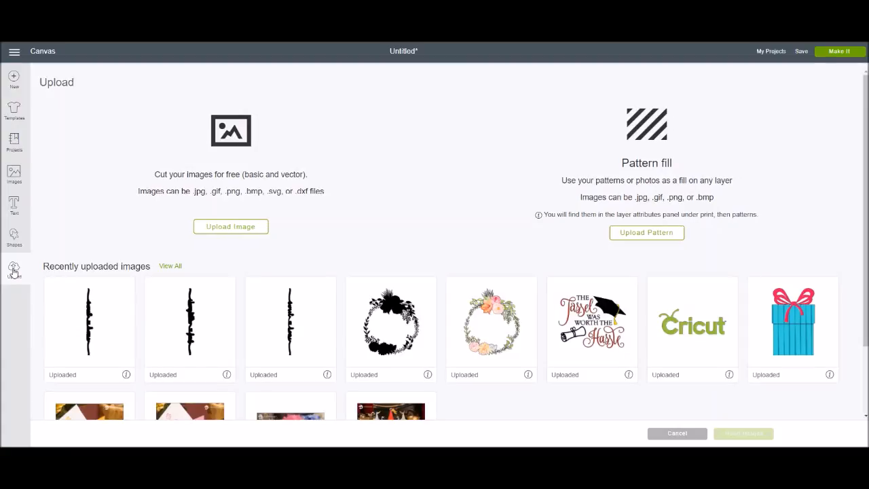
{"action": "left_click", "coordinate": [226, 229]}
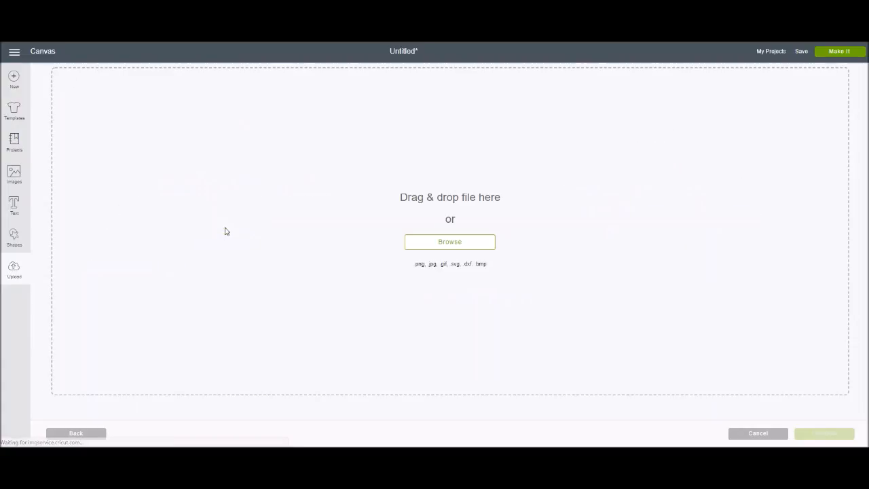
{"action": "left_click", "coordinate": [449, 244]}
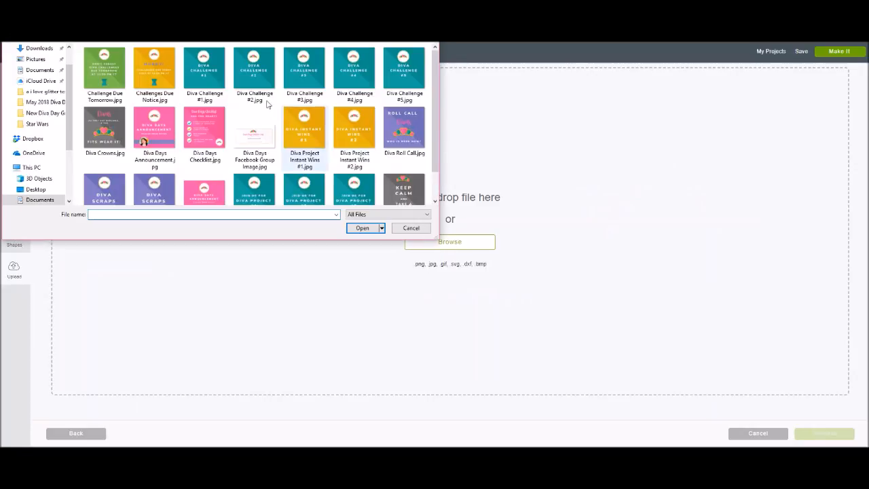
{"action": "key", "text": "alt+Up"}
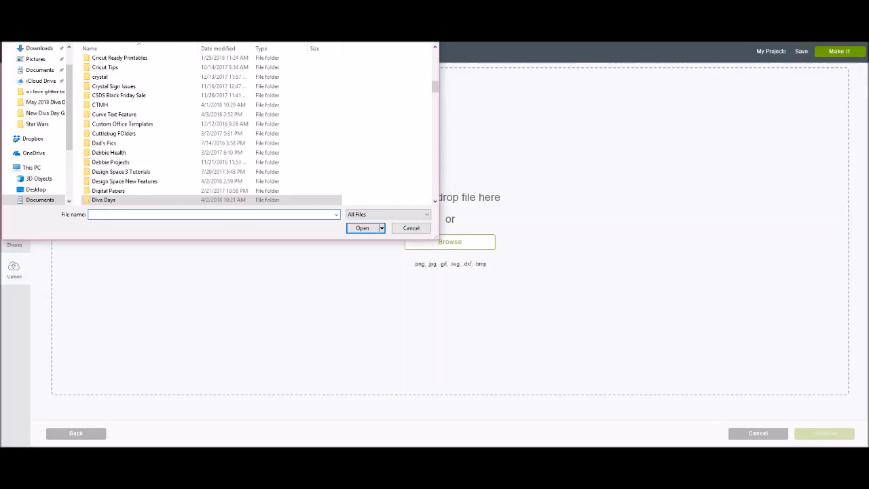
{"action": "scroll", "coordinate": [124, 102], "scroll_direction": "up", "scroll_amount": 10}
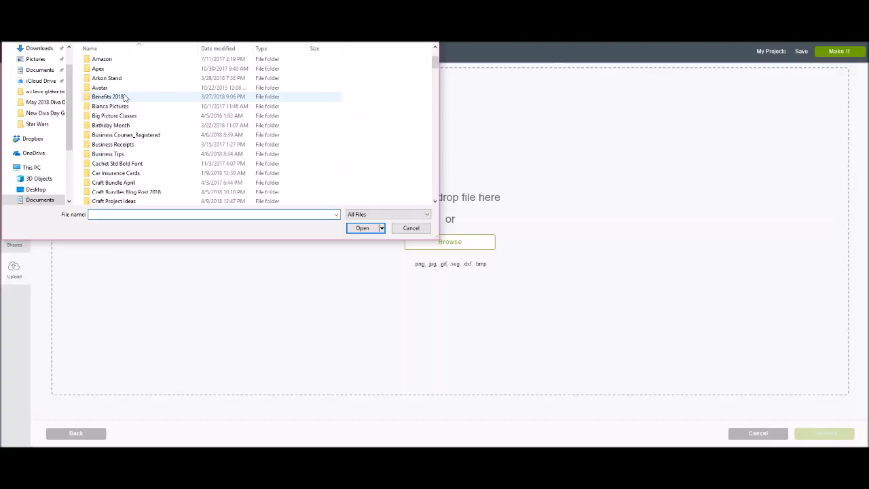
{"action": "double_click", "coordinate": [112, 109]}
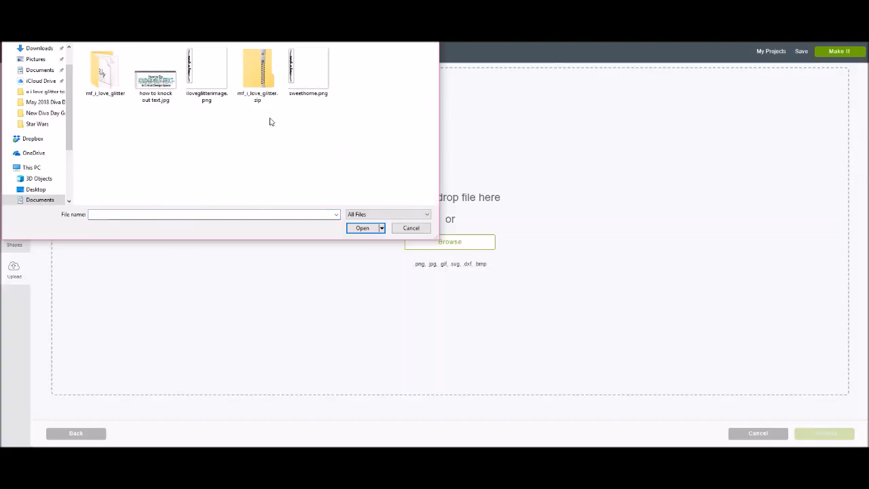
{"action": "double_click", "coordinate": [311, 87]}
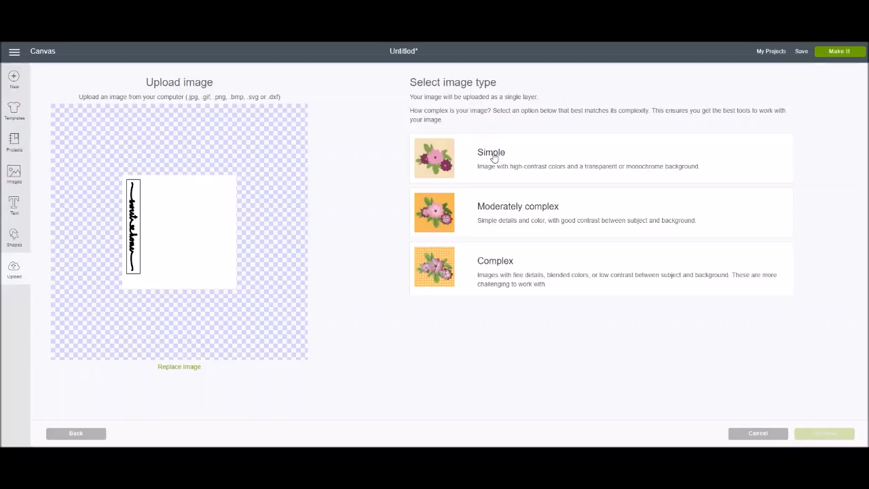
{"action": "left_click", "coordinate": [502, 266]}
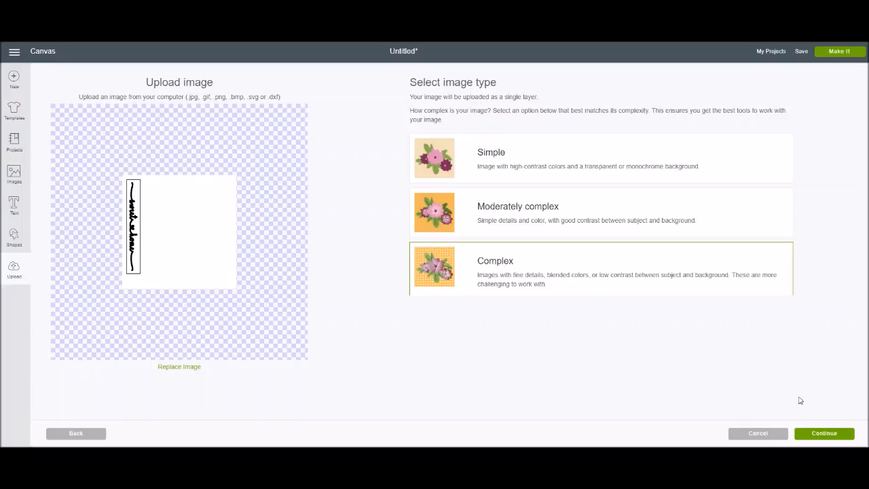
{"action": "left_click", "coordinate": [824, 434]}
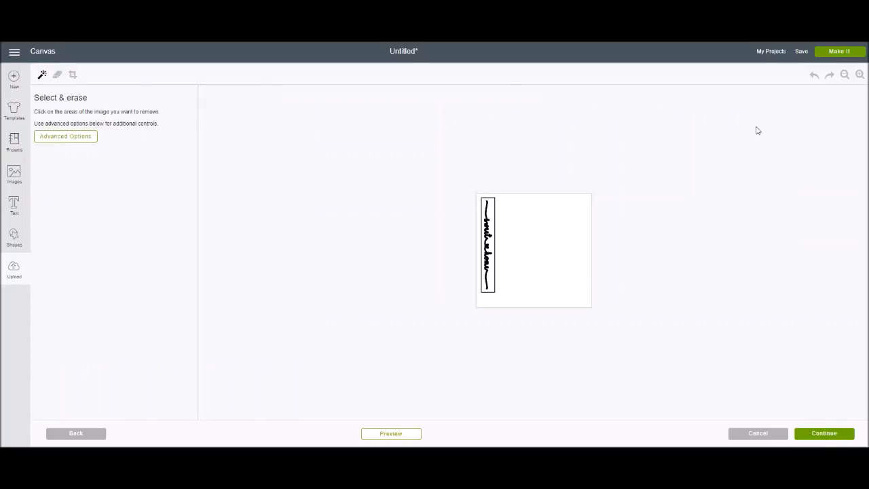
Step: Erase the white background outside and inside the black frame around the sweet home lettering
{"action": "left_click", "coordinate": [860, 75]}
{"action": "left_click", "coordinate": [861, 75]}
{"action": "left_click", "coordinate": [860, 74]}
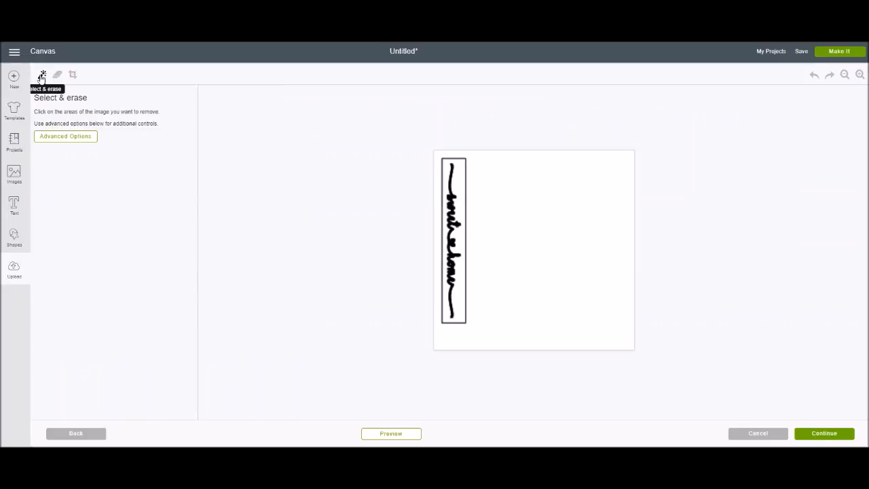
{"action": "left_click", "coordinate": [576, 208]}
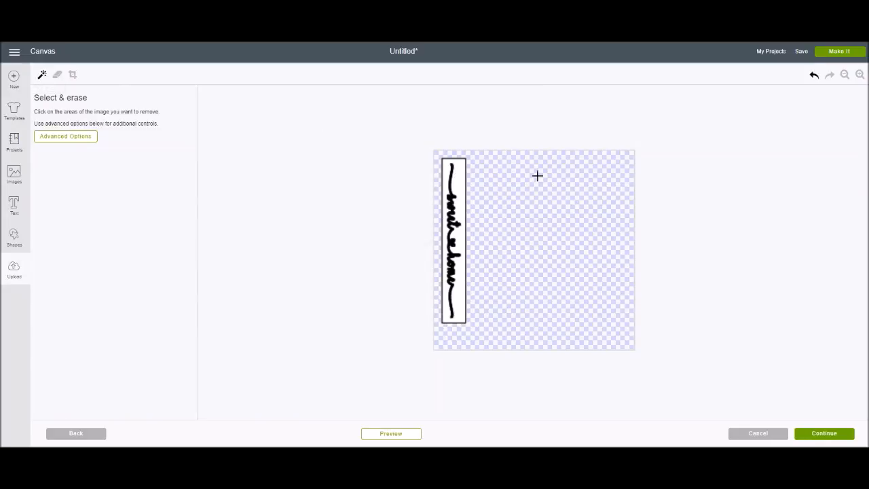
{"action": "left_click", "coordinate": [460, 174]}
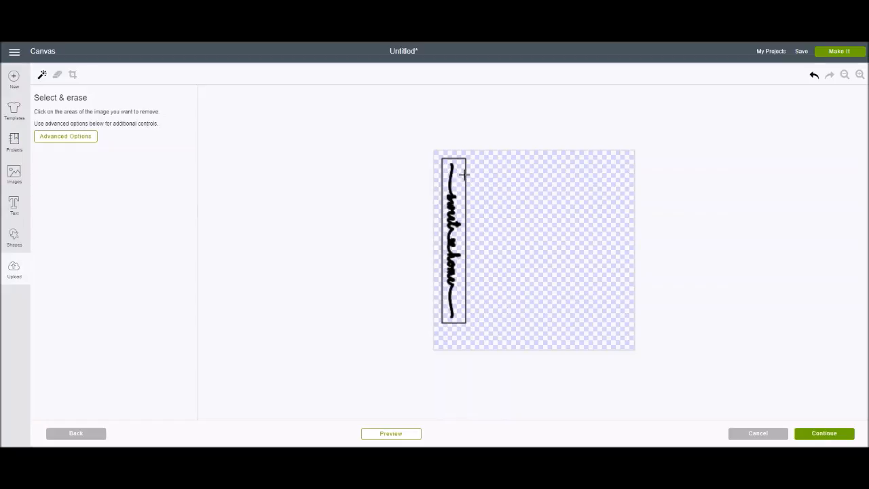
Step: Crop the uploaded image to just inside the black frame around the sweet home lettering and continue to the save options
{"action": "left_click", "coordinate": [73, 76]}
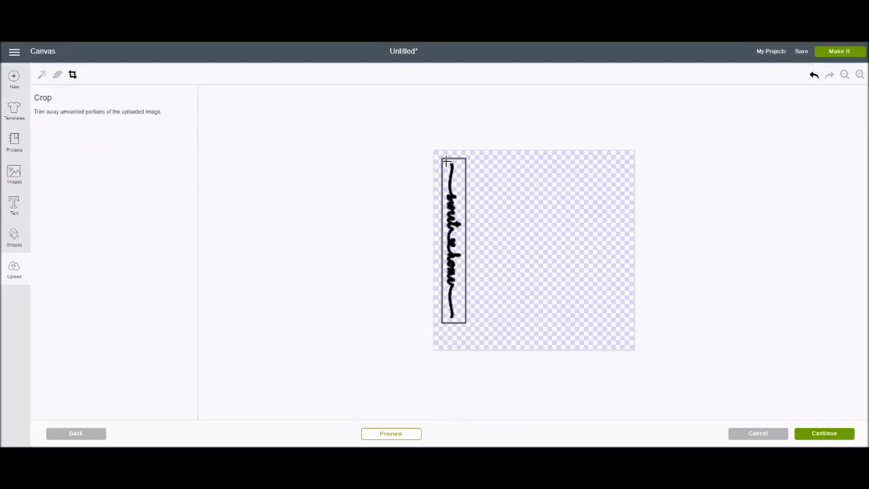
{"action": "left_click_drag", "start_coordinate": [447, 160], "coordinate": [463, 321]}
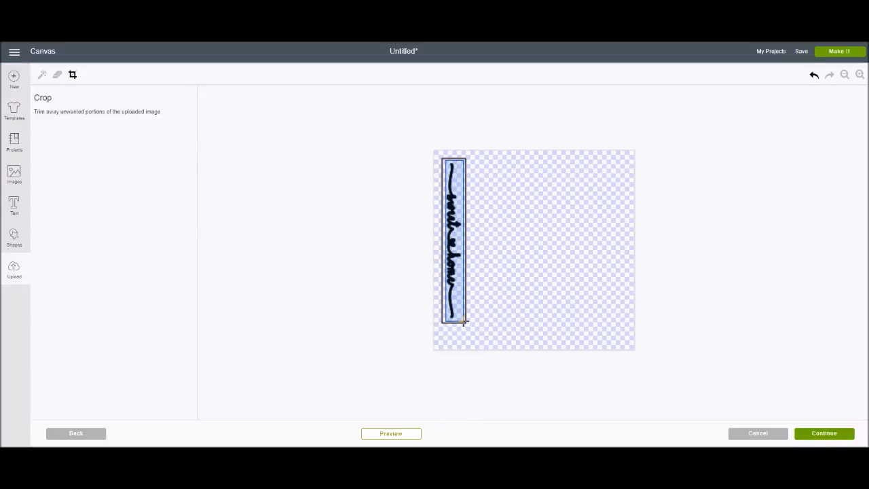
{"action": "left_click_drag", "start_coordinate": [464, 322], "coordinate": [465, 325]}
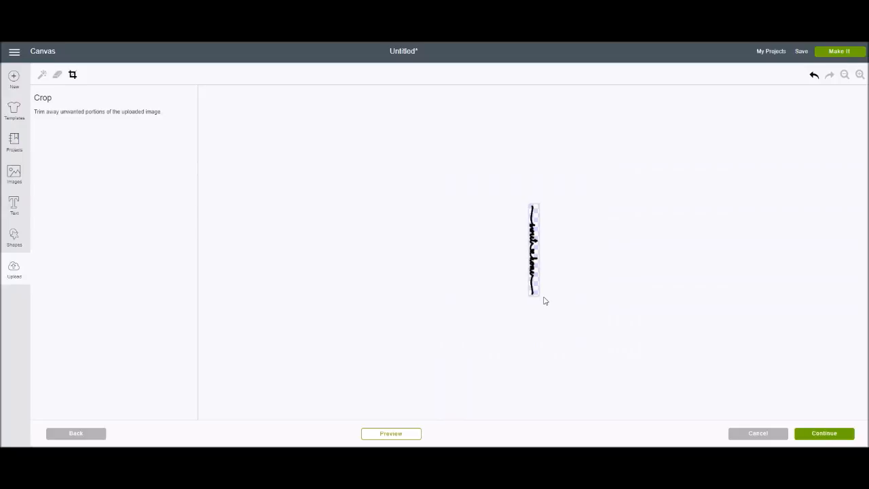
{"action": "left_click", "coordinate": [860, 75]}
{"action": "left_click", "coordinate": [860, 74]}
{"action": "left_click", "coordinate": [860, 74]}
{"action": "left_click", "coordinate": [860, 74]}
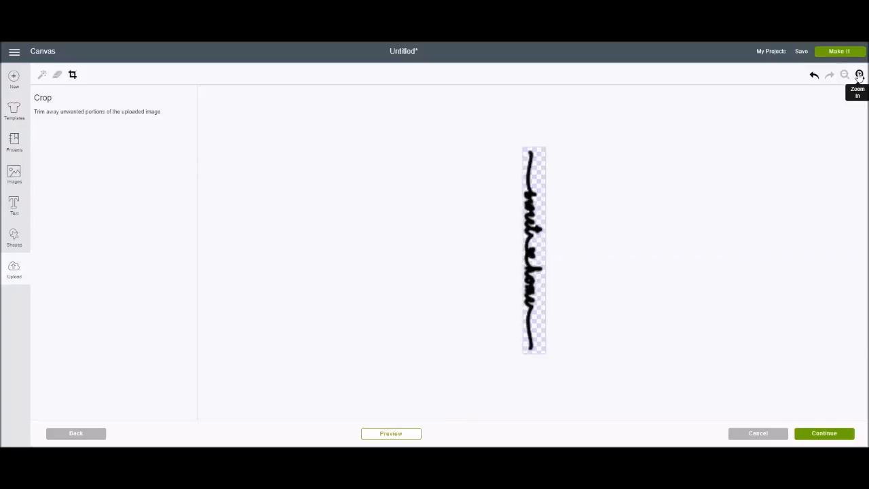
{"action": "left_click", "coordinate": [824, 433]}
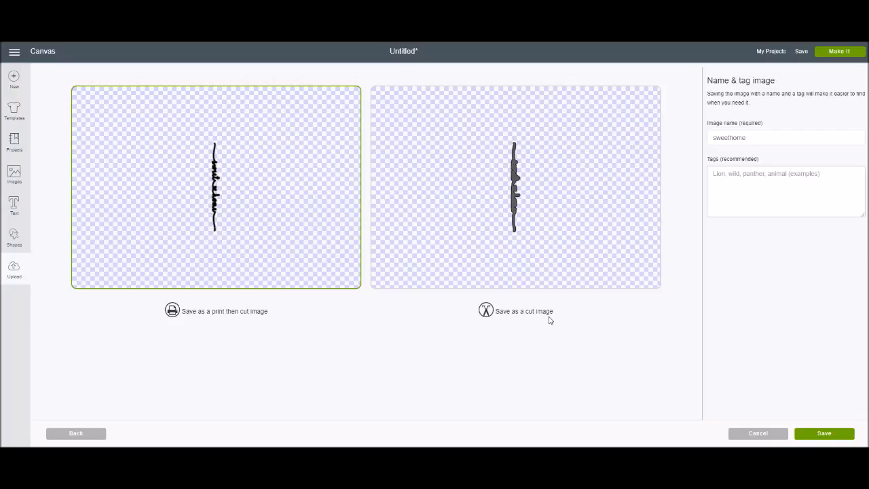
Step: Save the upload as a cut image named sweethomecut and insert it onto the canvas
{"action": "left_click", "coordinate": [515, 93]}
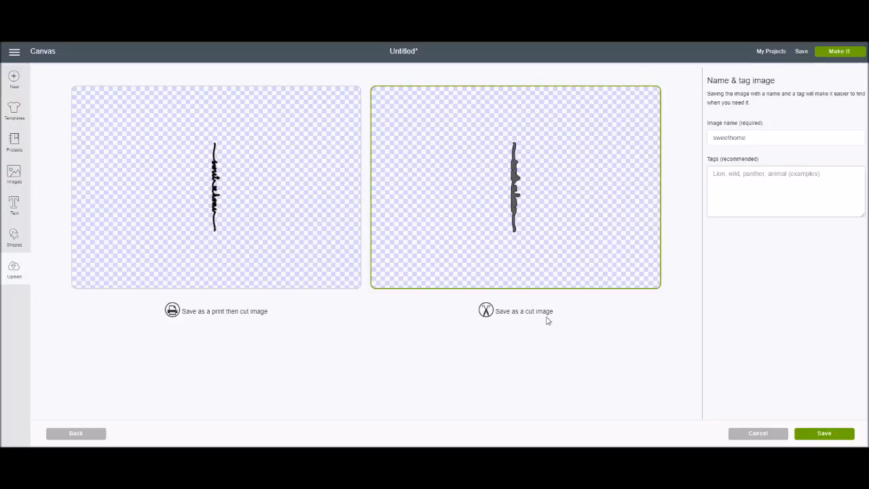
{"action": "left_click", "coordinate": [751, 135]}
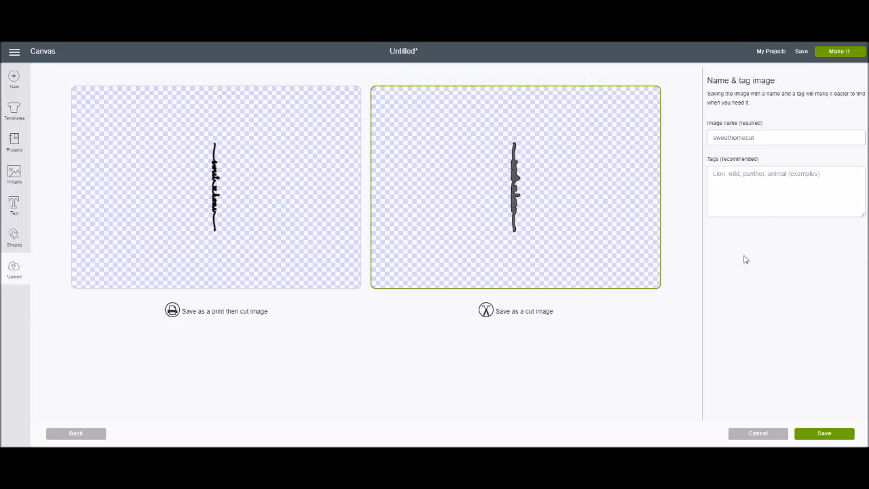
{"action": "left_click", "coordinate": [828, 434]}
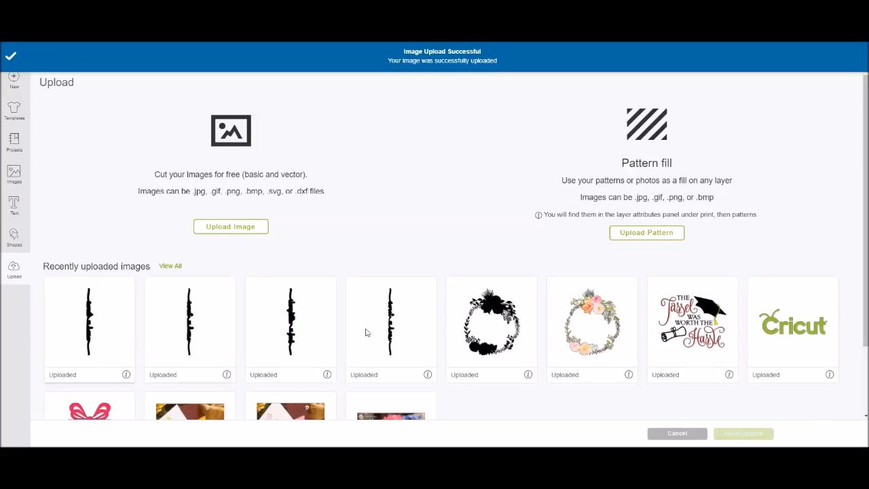
{"action": "left_click", "coordinate": [91, 285]}
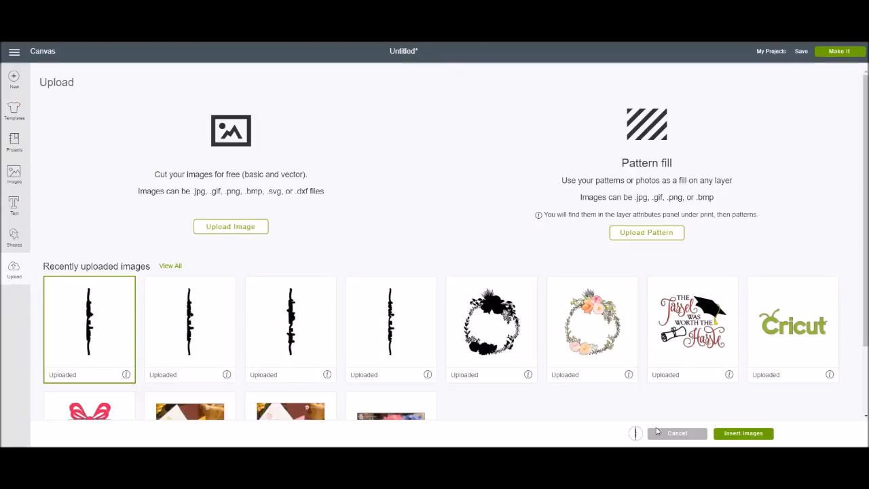
{"action": "left_click", "coordinate": [744, 433]}
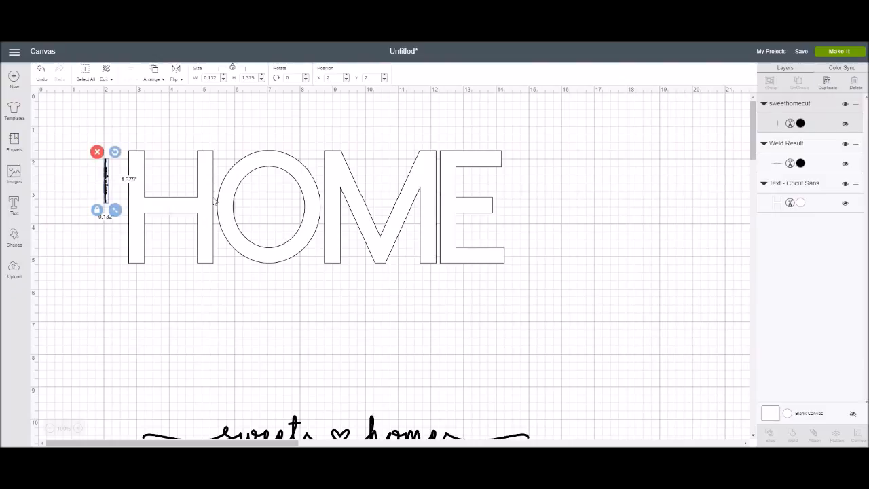
Step: Enlarge the sweethomecut shape to about 6.1 wide, rotate it to horizontal and place it below HOME
{"action": "left_click_drag", "start_coordinate": [106, 184], "coordinate": [320, 335]}
{"action": "left_click_drag", "start_coordinate": [328, 303], "coordinate": [249, 324]}
{"action": "left_click", "coordinate": [540, 369]}
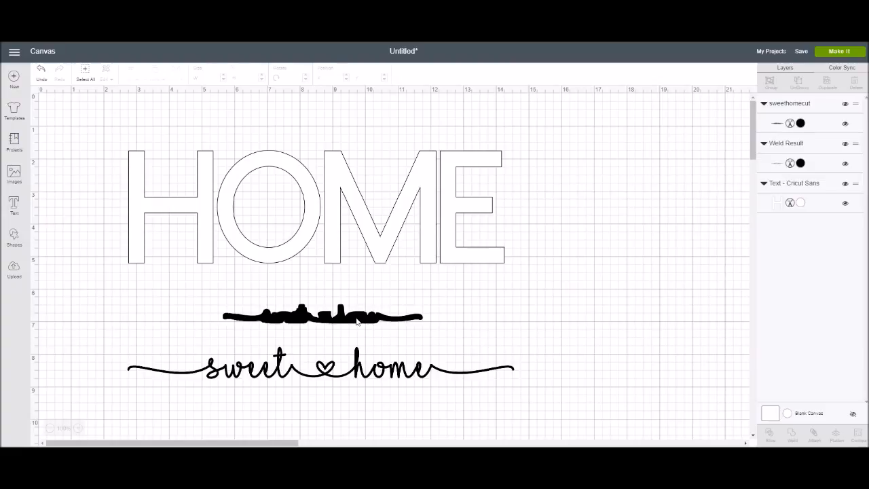
Step: Place the sweet home script line across the middle of HOME and set its width to 11.329 with proportions locked
{"action": "left_click_drag", "start_coordinate": [379, 381], "coordinate": [372, 208]}
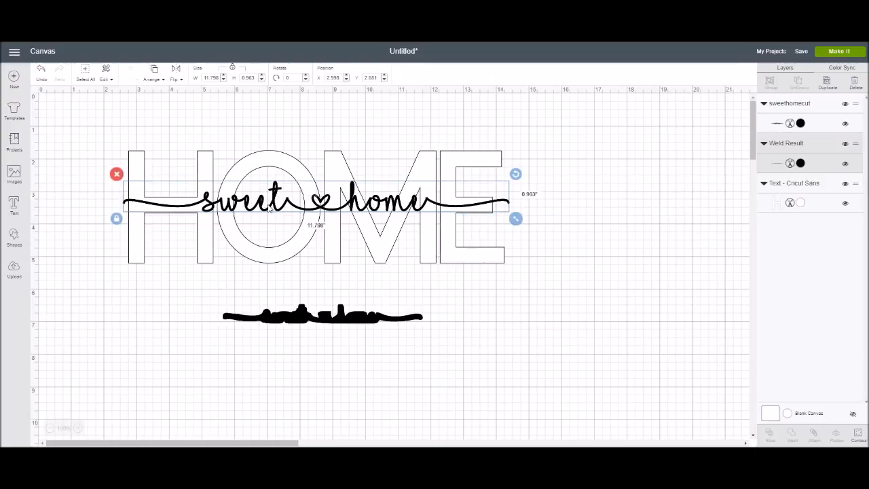
{"action": "left_click", "coordinate": [232, 68]}
{"action": "left_click_drag", "start_coordinate": [205, 78], "coordinate": [217, 78]}
{"action": "type", "text": "11"}
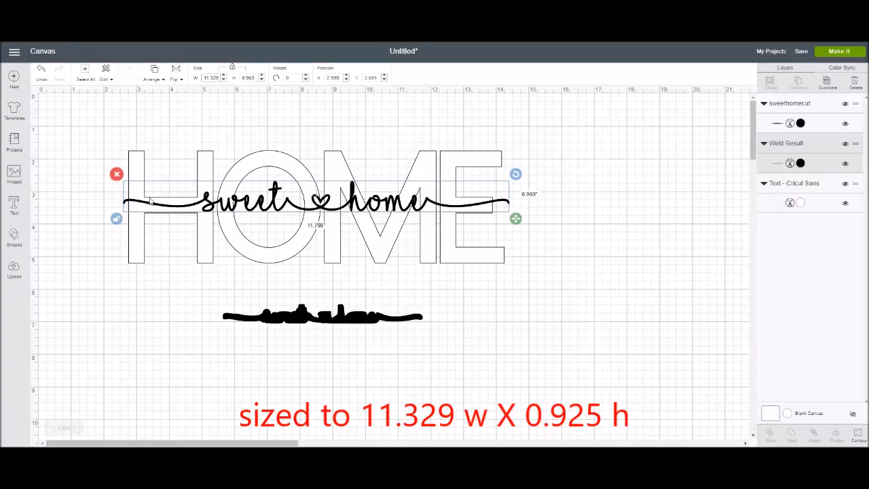
{"action": "left_click", "coordinate": [116, 218]}
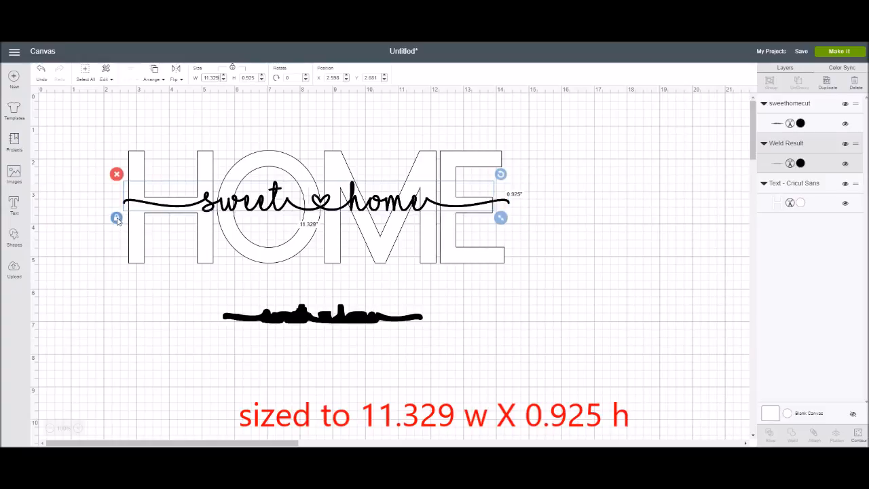
{"action": "left_click_drag", "start_coordinate": [325, 203], "coordinate": [336, 208]}
{"action": "left_click", "coordinate": [262, 373]}
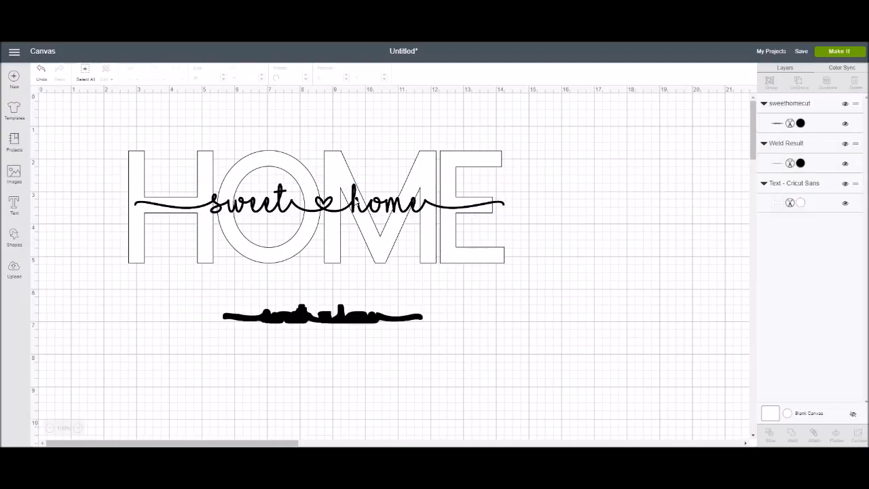
Step: Set the sweethomecut shape's width to 11.329 to match the script line
{"action": "left_click", "coordinate": [347, 211]}
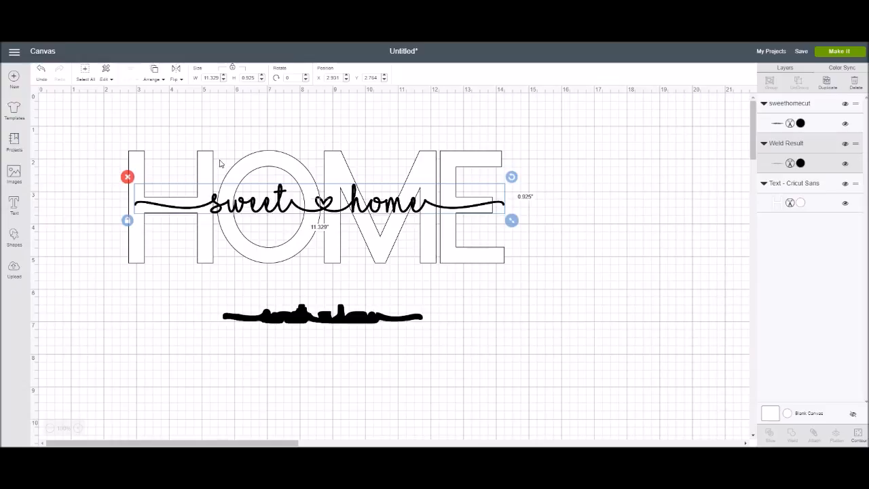
{"action": "left_click", "coordinate": [275, 352]}
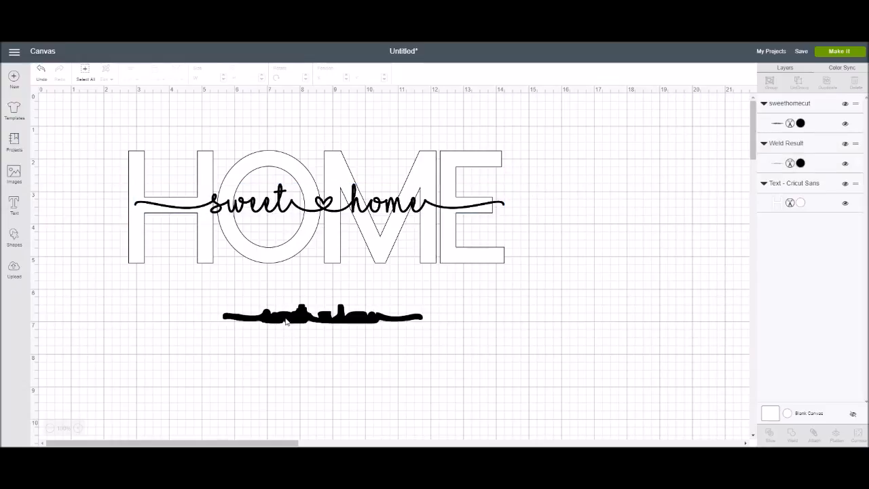
{"action": "left_click", "coordinate": [285, 320]}
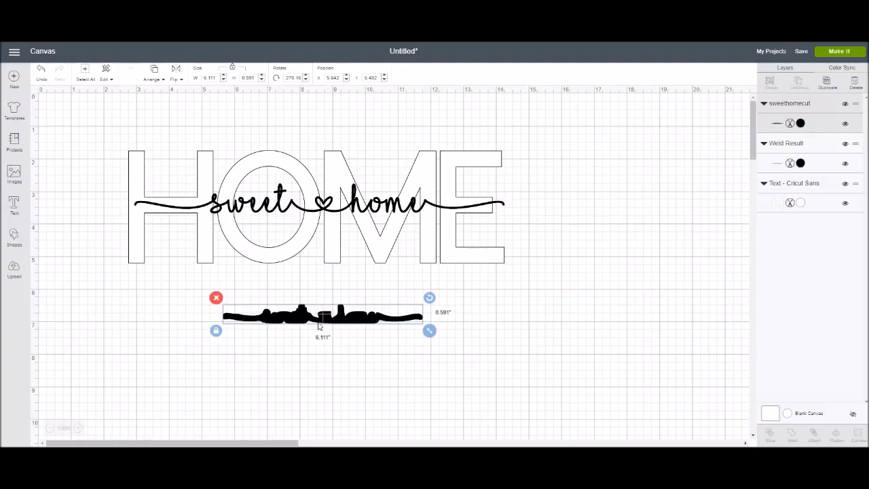
{"action": "double_click", "coordinate": [209, 78]}
{"action": "type", "text": "11.329"}
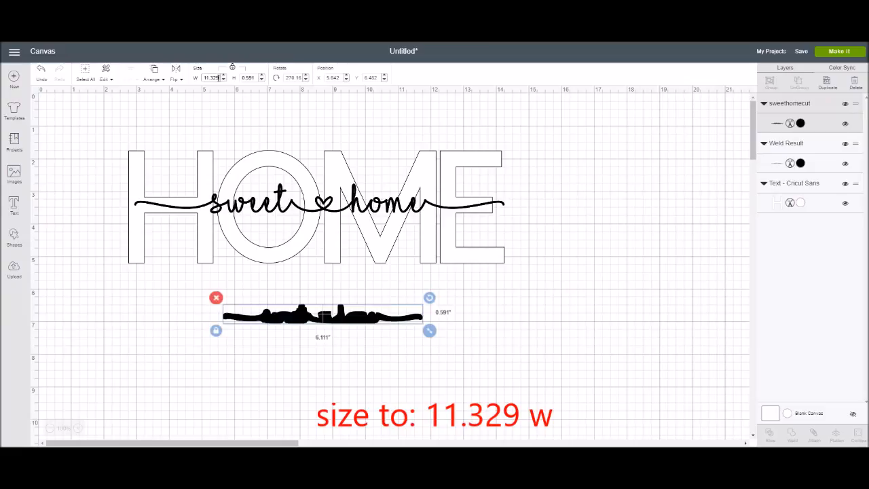
{"action": "key", "text": "Return"}
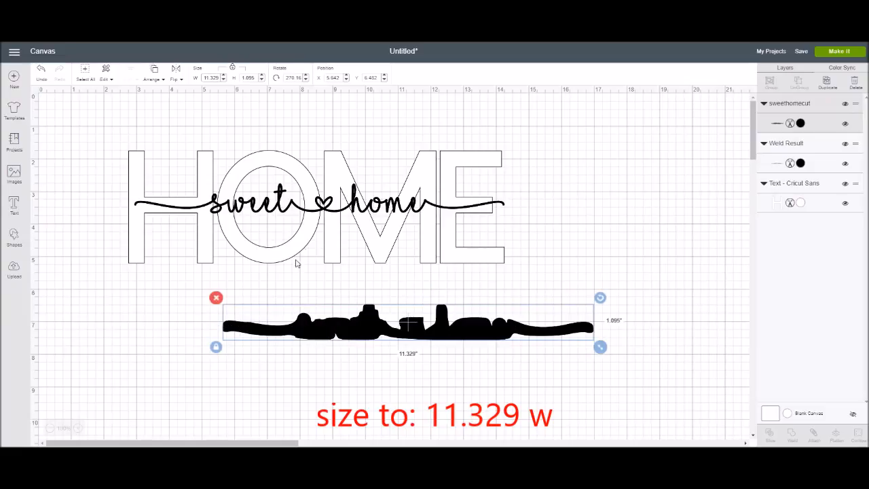
Step: Move the script line down below the lettering and place the sweethomecut shape across the middle of HOME
{"action": "left_click_drag", "start_coordinate": [487, 328], "coordinate": [395, 303]}
{"action": "left_click_drag", "start_coordinate": [373, 206], "coordinate": [381, 367]}
{"action": "left_click_drag", "start_coordinate": [385, 310], "coordinate": [387, 207]}
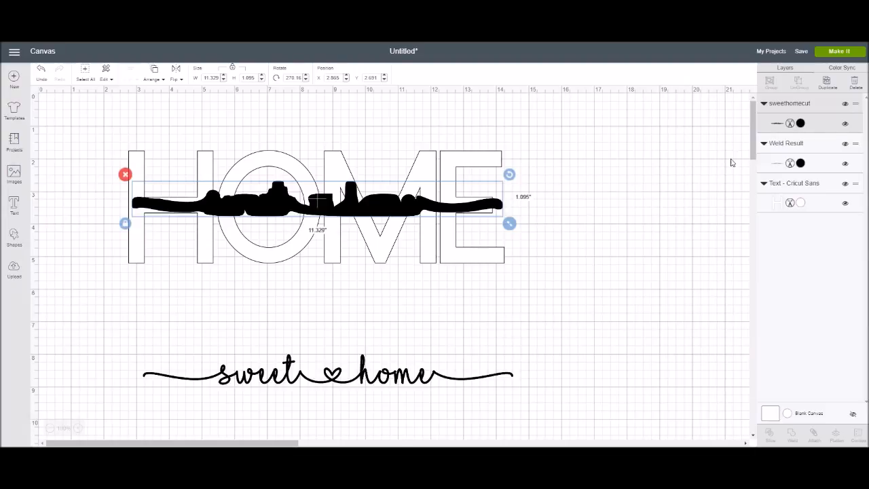
Step: Change the sweethomecut shape's color to Jade
{"action": "left_click", "coordinate": [802, 123]}
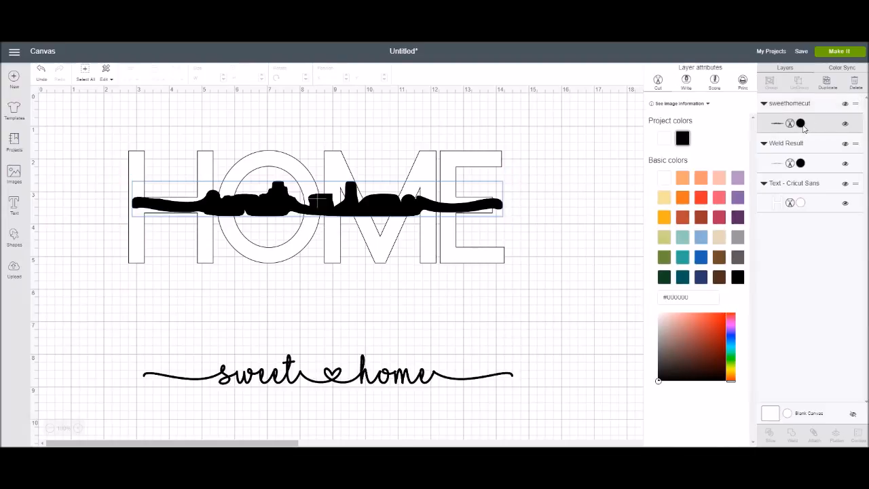
{"action": "left_click", "coordinate": [684, 237]}
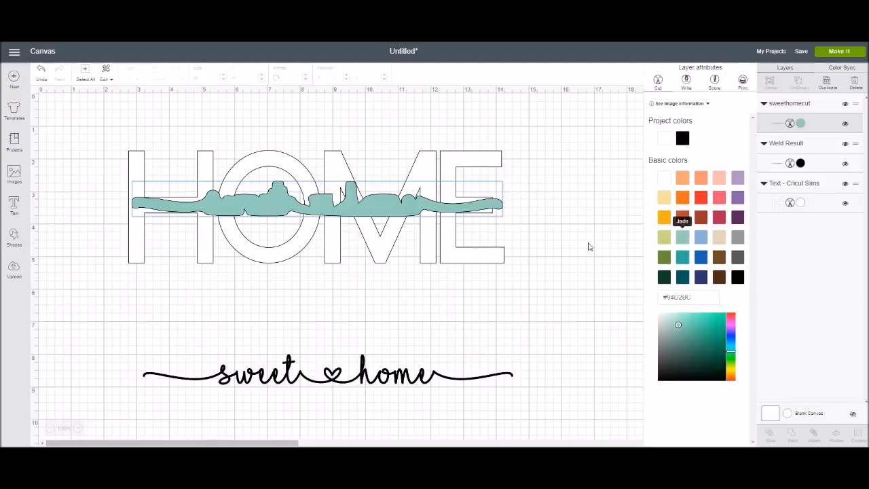
{"action": "left_click", "coordinate": [508, 292]}
Step: Bring the black script line to the front and center it over the jade shape to check the fit
{"action": "left_click_drag", "start_coordinate": [365, 381], "coordinate": [356, 269]}
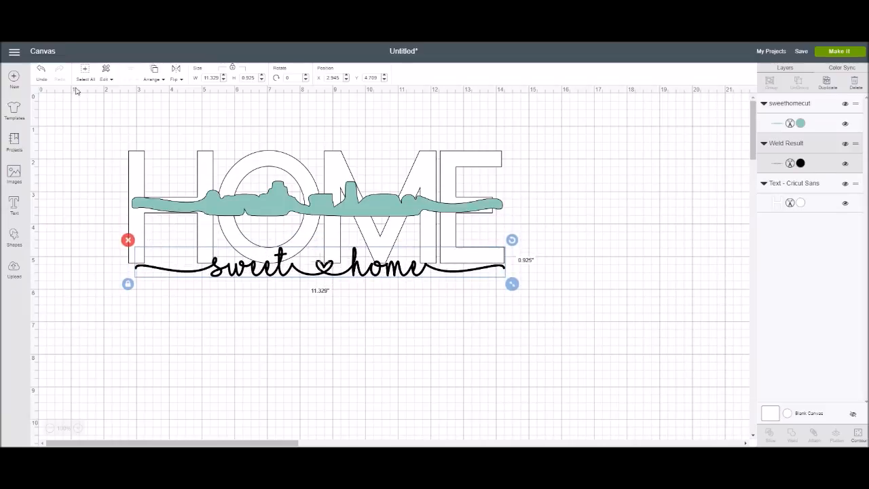
{"action": "left_click", "coordinate": [163, 82]}
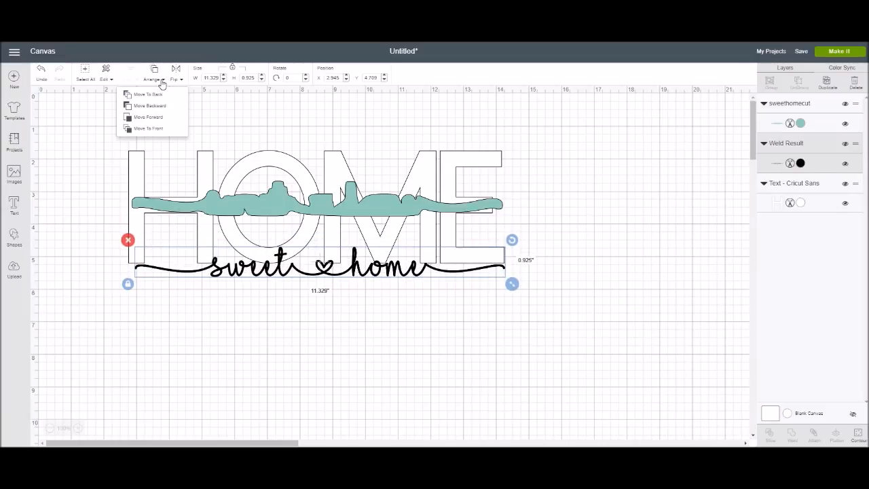
{"action": "left_click", "coordinate": [149, 132]}
{"action": "left_click_drag", "start_coordinate": [361, 271], "coordinate": [356, 207]}
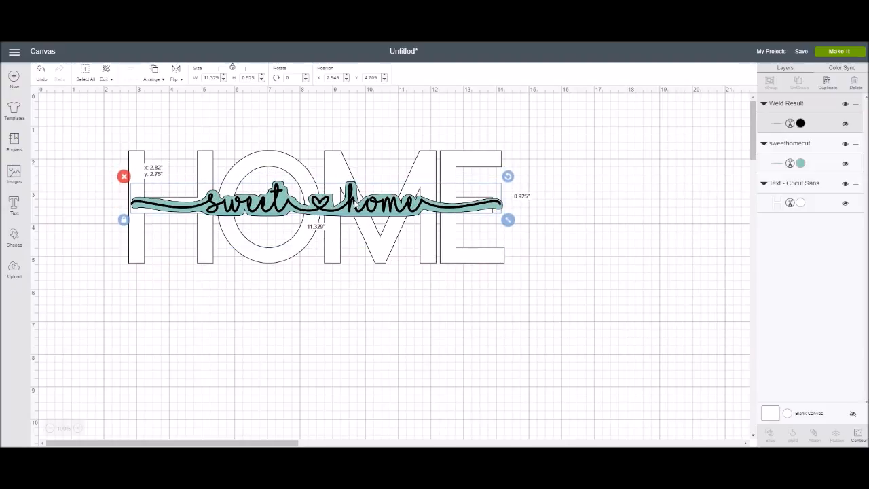
{"action": "left_click_drag", "start_coordinate": [356, 207], "coordinate": [358, 203]}
{"action": "left_click", "coordinate": [307, 305]}
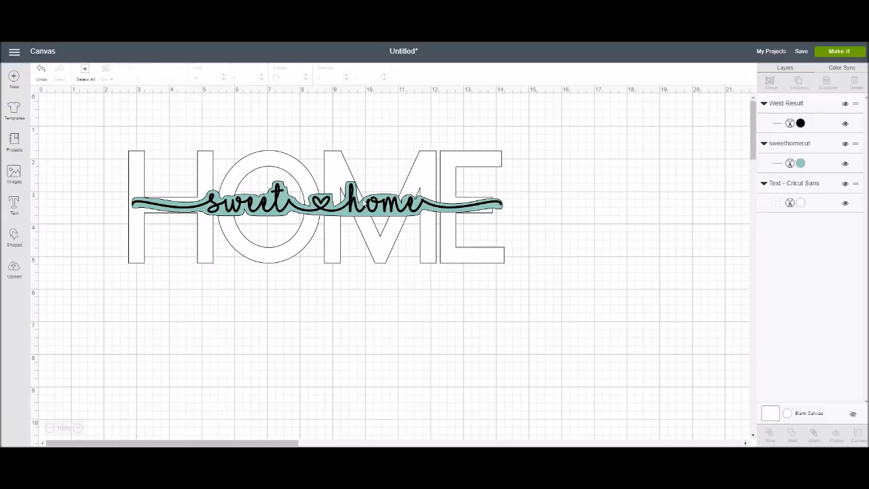
Step: Move the script line down to about Y 9.2 and slice the HOME text with the jade shape
{"action": "left_click_drag", "start_coordinate": [356, 199], "coordinate": [358, 408]}
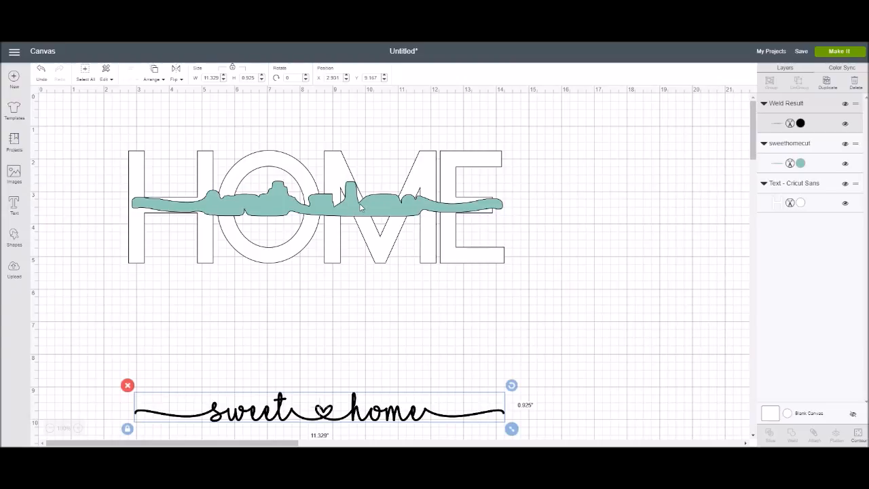
{"action": "left_click", "coordinate": [334, 156]}
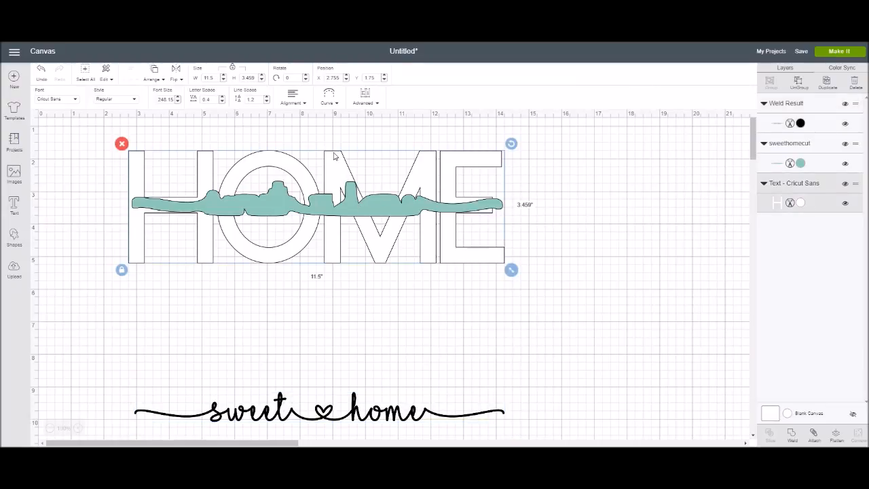
{"action": "left_click", "coordinate": [348, 205], "text": "shift"}
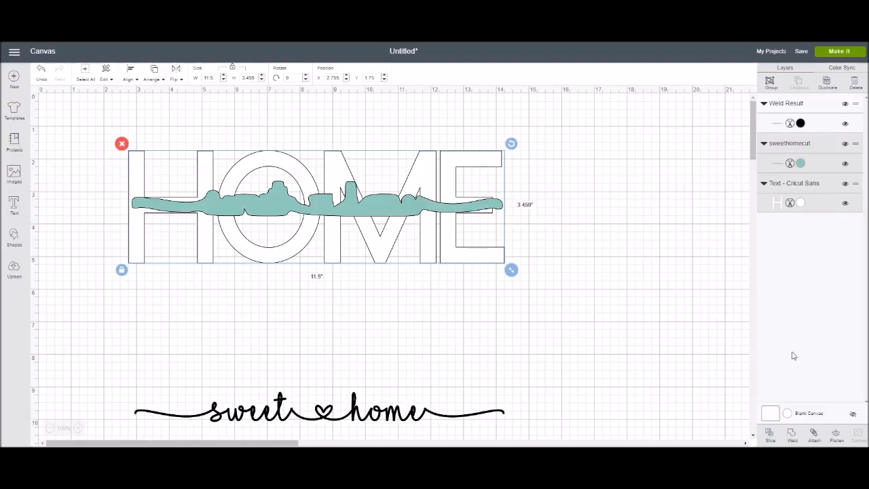
{"action": "left_click", "coordinate": [771, 435]}
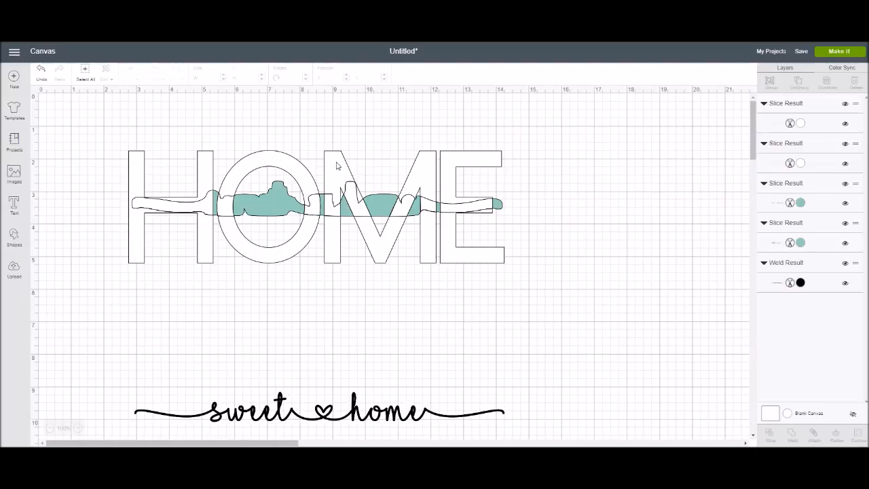
Step: Separate the sliced HOME, delete the leftover white and jade slice pieces, and move HOME back up to about Y 1
{"action": "left_click_drag", "start_coordinate": [338, 159], "coordinate": [339, 254]}
{"action": "left_click", "coordinate": [306, 203]}
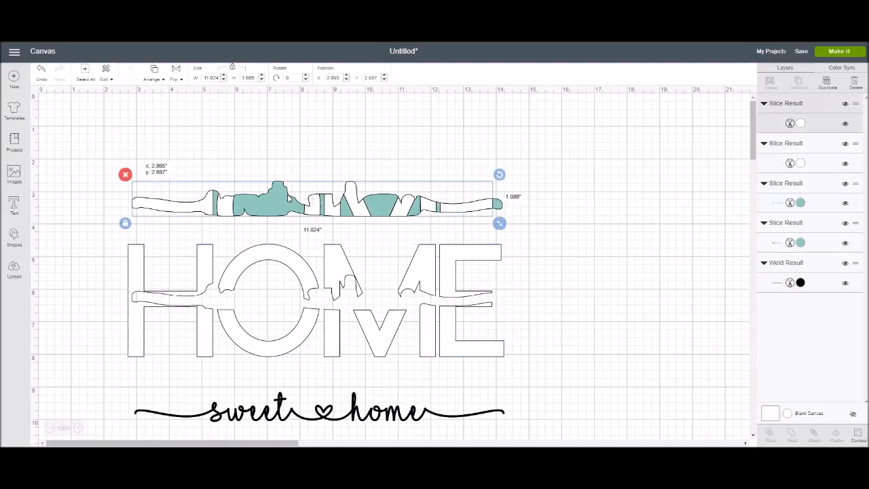
{"action": "left_click", "coordinate": [125, 175]}
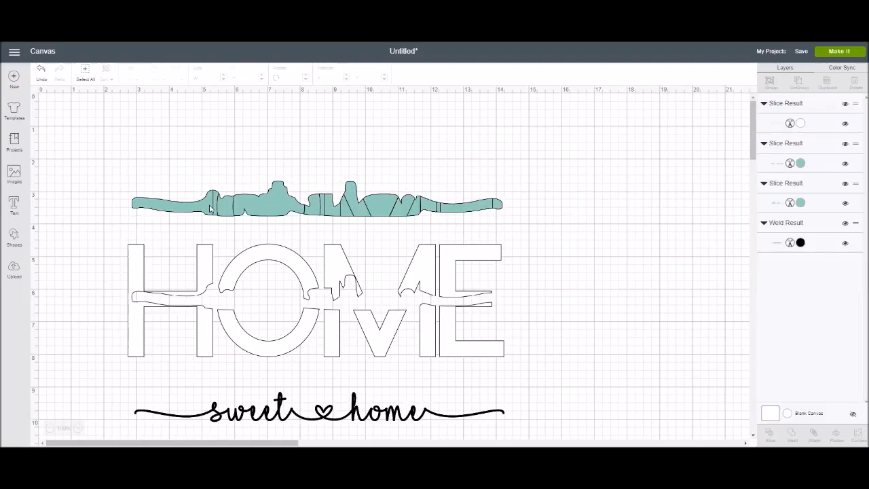
{"action": "left_click", "coordinate": [214, 210]}
{"action": "left_click", "coordinate": [125, 174]}
{"action": "left_click", "coordinate": [221, 207]}
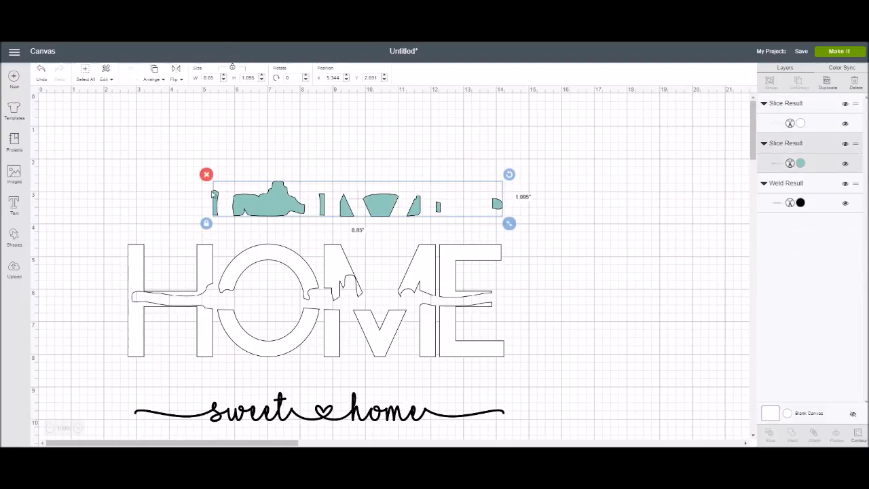
{"action": "left_click", "coordinate": [206, 174]}
{"action": "left_click_drag", "start_coordinate": [340, 260], "coordinate": [353, 143]}
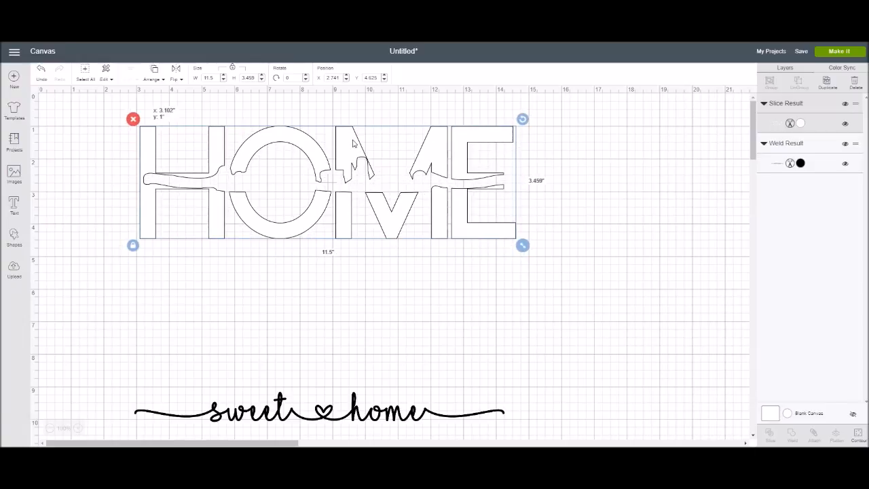
Step: Bring the black script line forward over HOME and fit it into the cut-out at about X 3.2, Y 2.06
{"action": "left_click", "coordinate": [378, 413]}
{"action": "left_click_drag", "start_coordinate": [379, 417], "coordinate": [379, 274]}
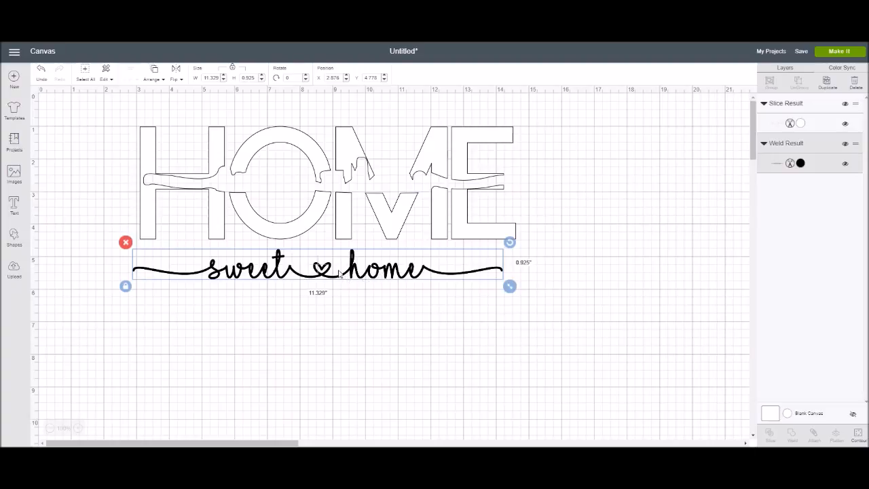
{"action": "left_click", "coordinate": [162, 80]}
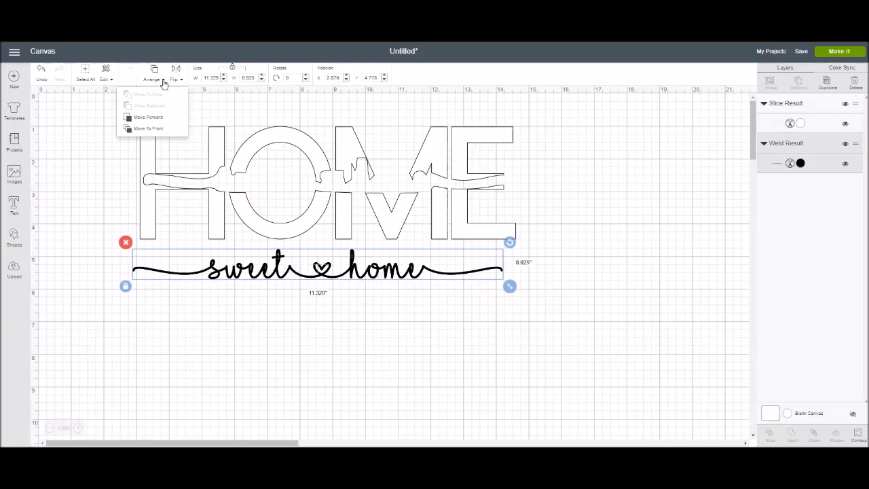
{"action": "left_click", "coordinate": [155, 120]}
{"action": "left_click_drag", "start_coordinate": [382, 269], "coordinate": [393, 189]}
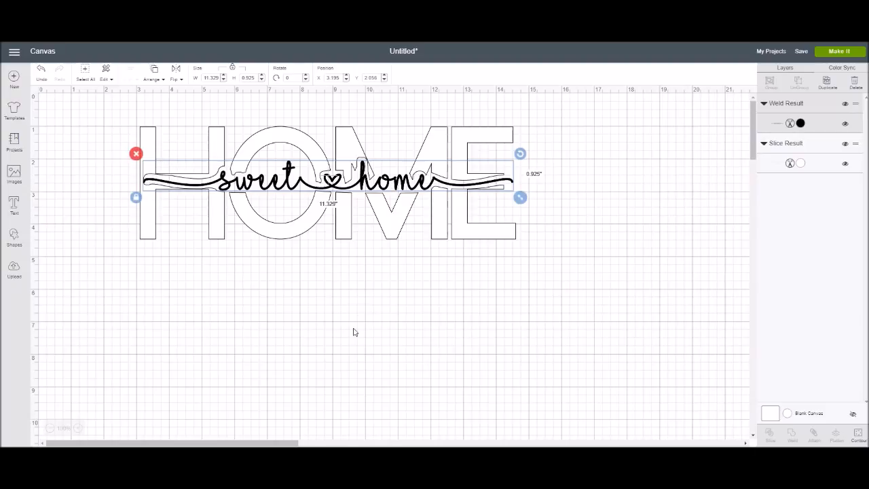
{"action": "left_click", "coordinate": [353, 332]}
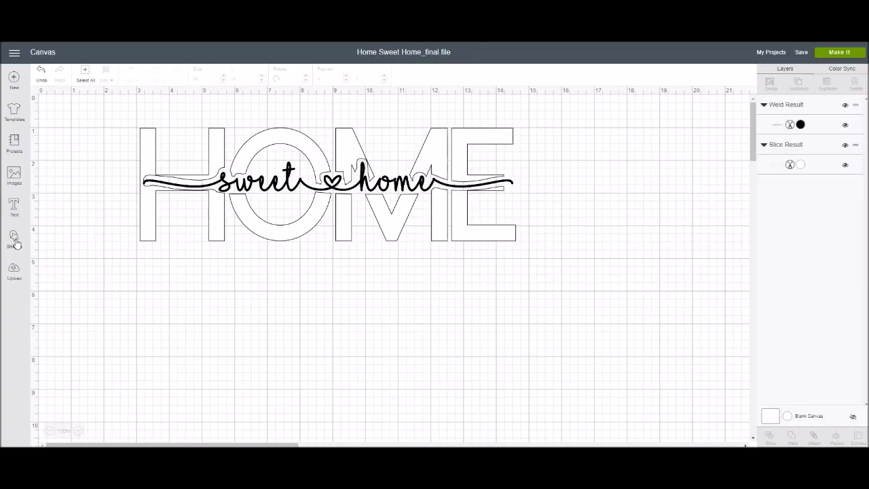
Step: Add a new text object reading "Est. 1981" below the HOME design
{"action": "left_click", "coordinate": [14, 209]}
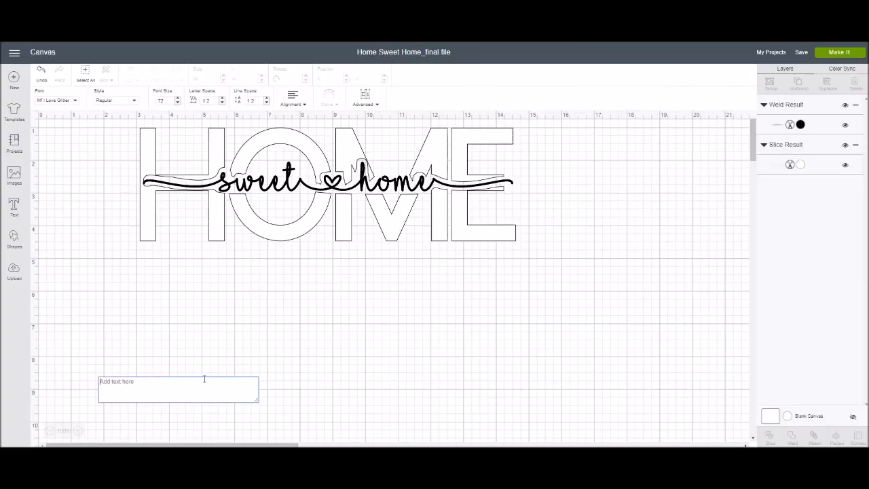
{"action": "type", "text": "Est"}
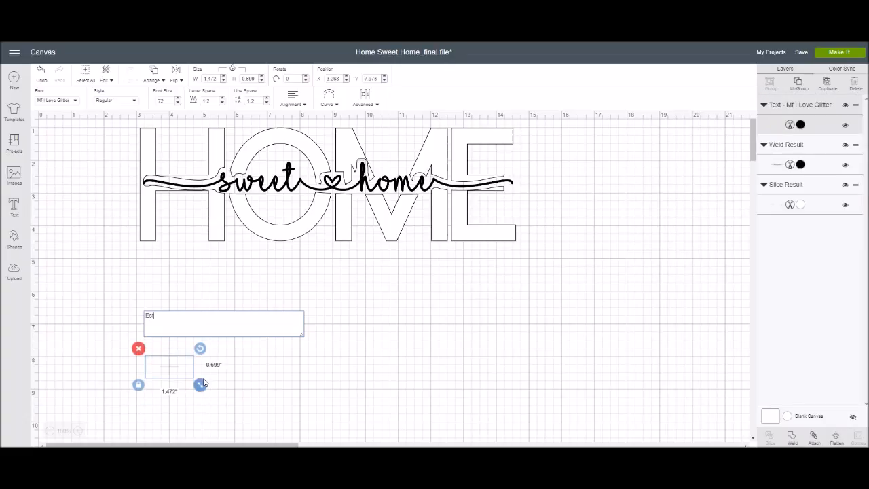
{"action": "type", "text": ". 1"}
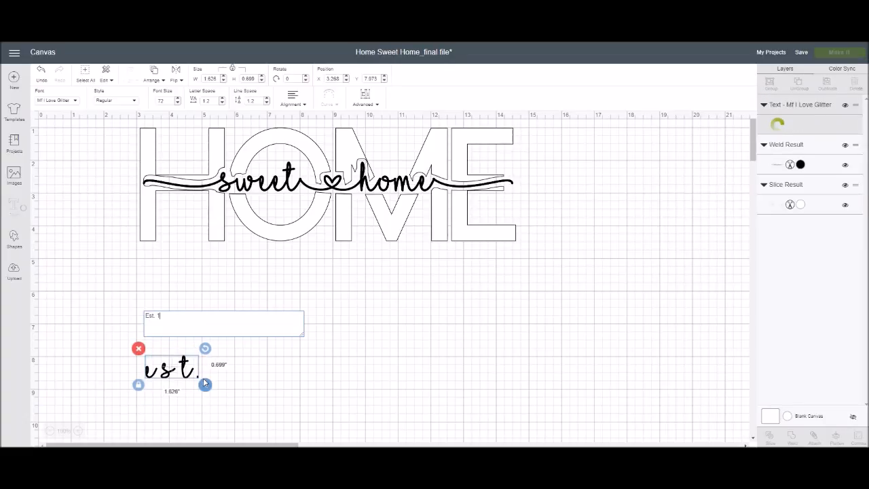
{"action": "type", "text": "981"}
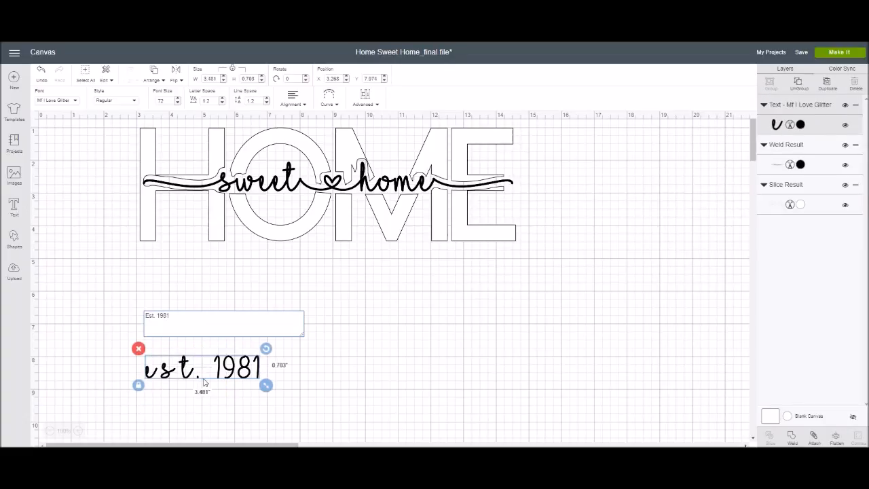
Step: Set the "Est. 1981" text's font to Cricut Sans and move it beneath the ME of HOME, at about X 10.17, Y 5.21
{"action": "left_click", "coordinate": [75, 103]}
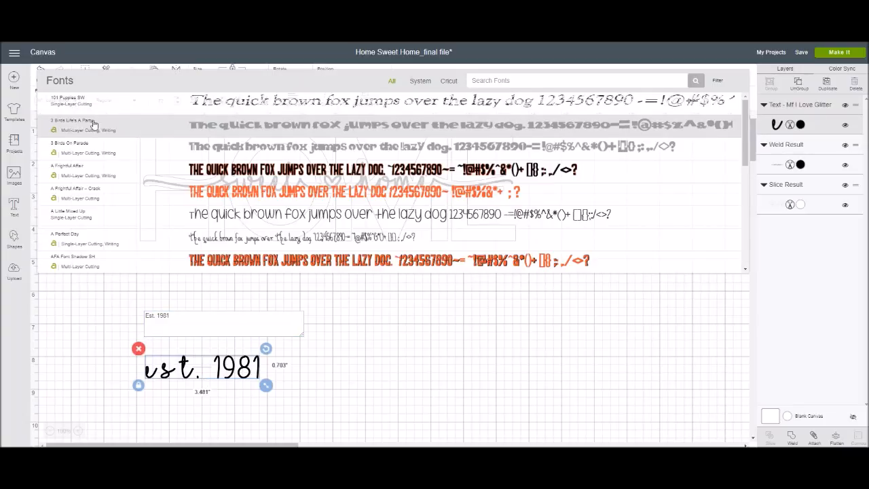
{"action": "left_click", "coordinate": [449, 81]}
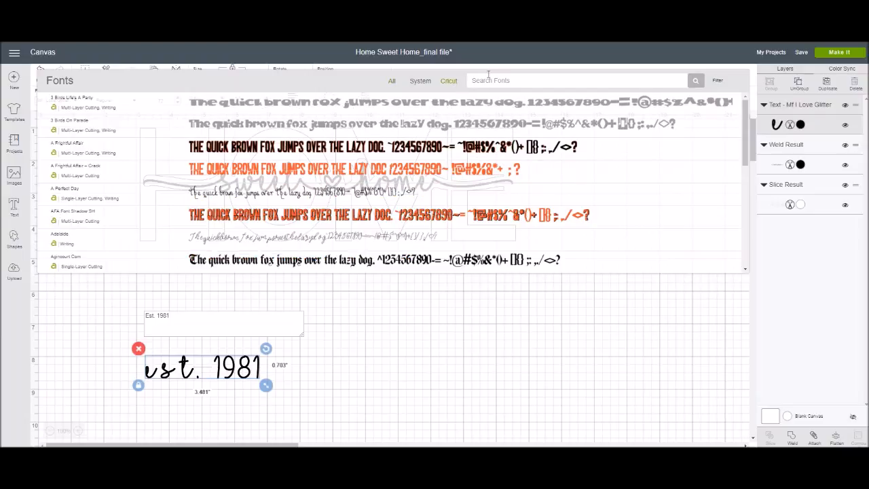
{"action": "type", "text": "cricut sans"}
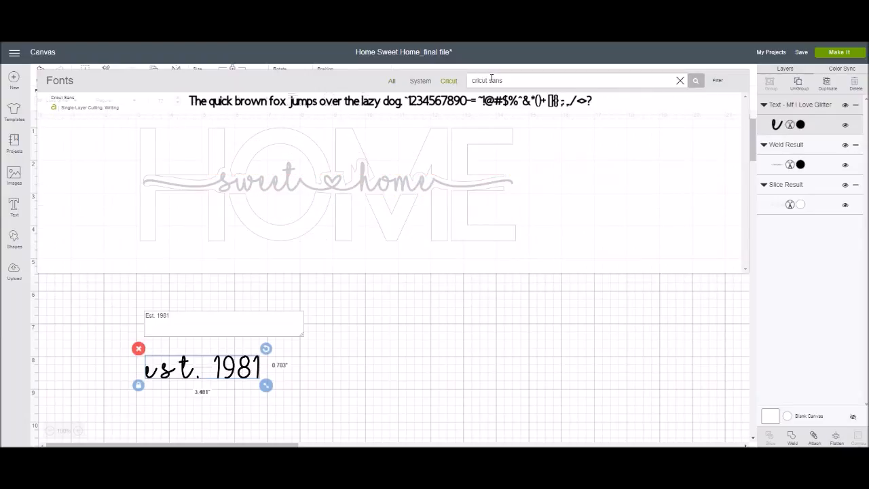
{"action": "left_click", "coordinate": [82, 102]}
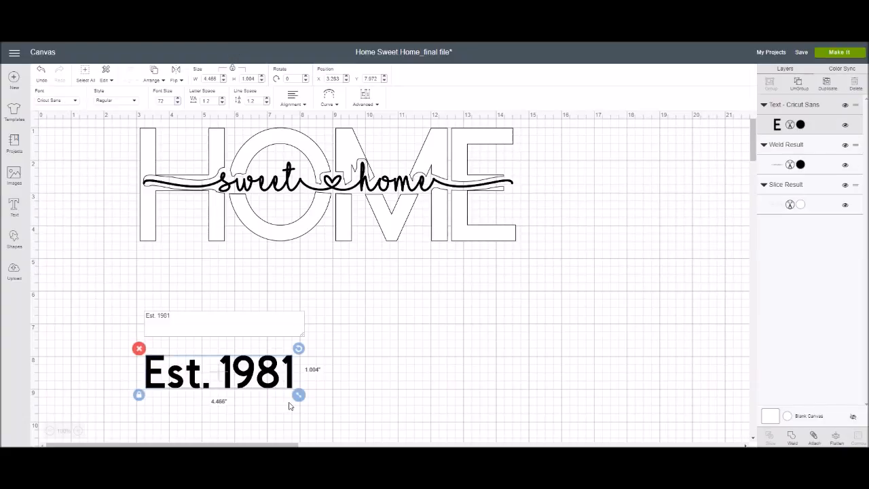
{"action": "left_click", "coordinate": [285, 384]}
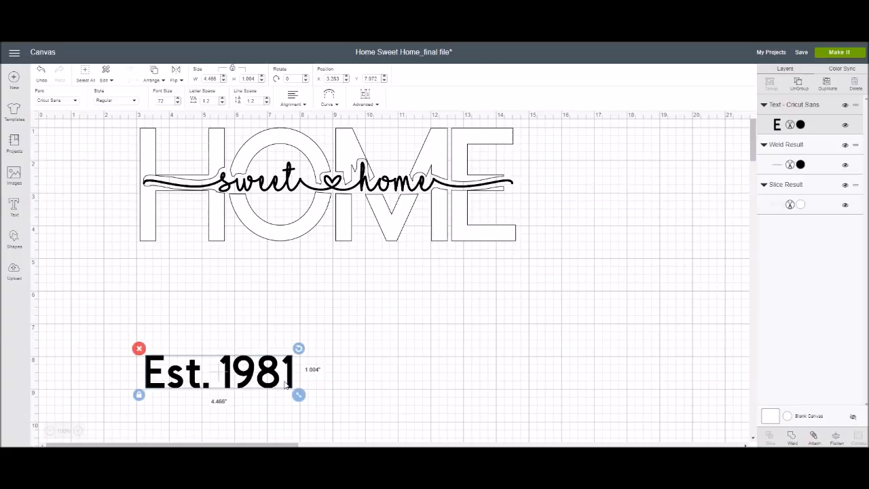
{"action": "left_click_drag", "start_coordinate": [265, 376], "coordinate": [492, 284]}
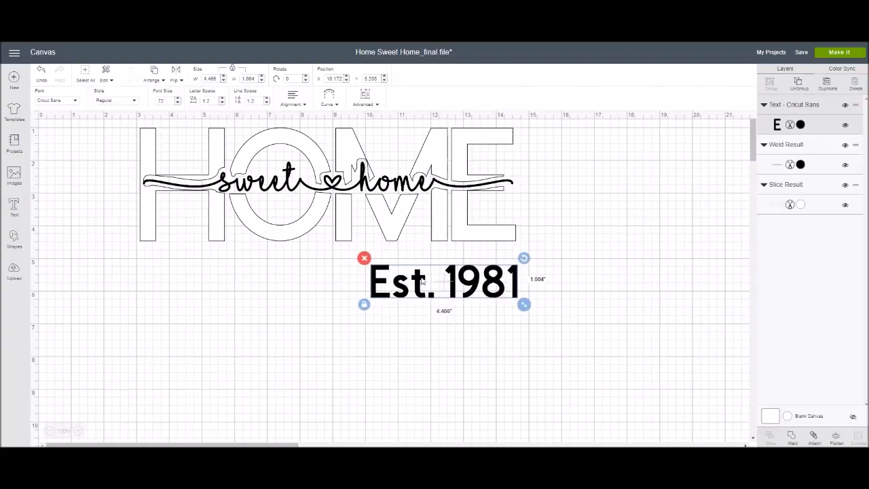
Step: Tighten the letter spacing of the "Est. 1981" text to 0.4
{"action": "left_click", "coordinate": [221, 102]}
{"action": "left_click", "coordinate": [221, 103]}
{"action": "left_click", "coordinate": [222, 102]}
{"action": "left_click", "coordinate": [221, 102]}
{"action": "left_click", "coordinate": [222, 103]}
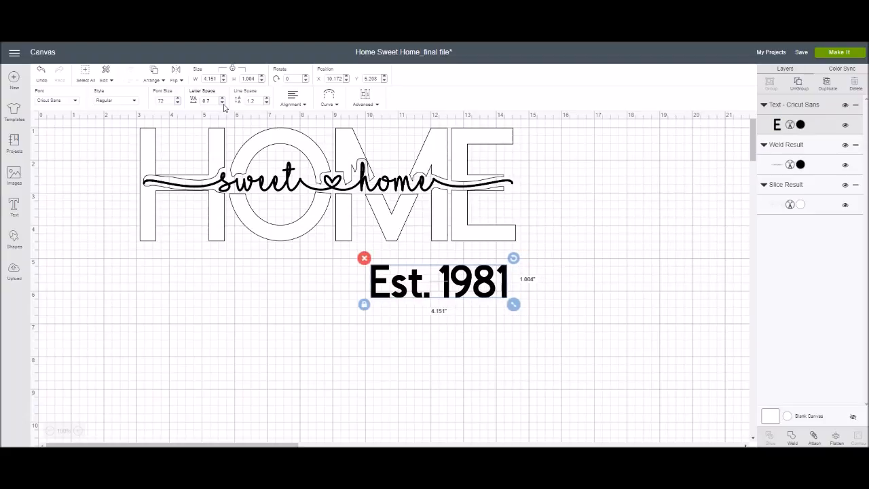
{"action": "left_click", "coordinate": [222, 103]}
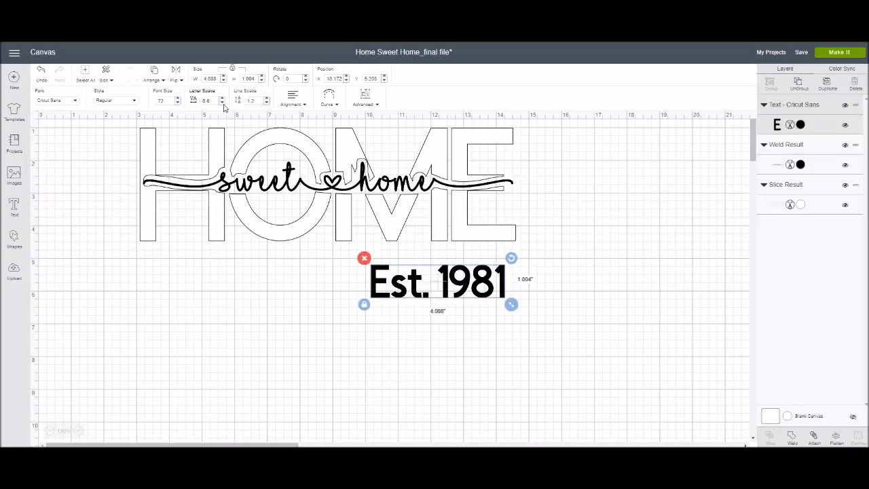
{"action": "left_click", "coordinate": [222, 103]}
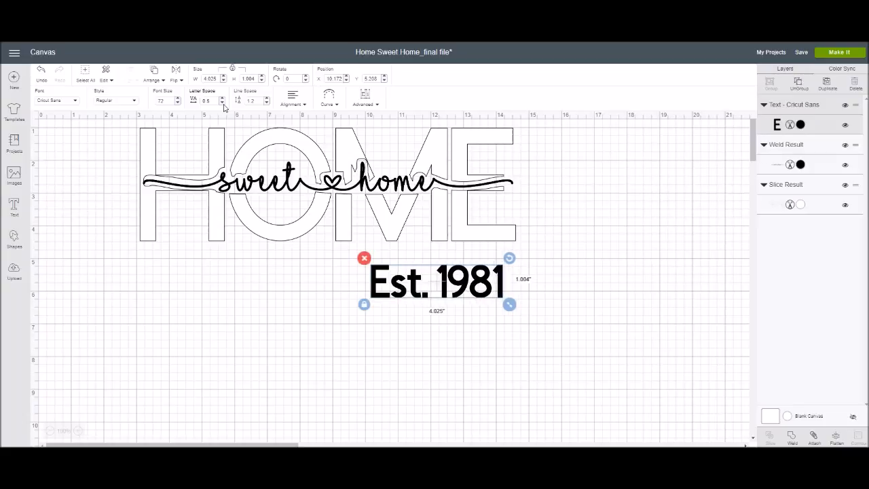
{"action": "left_click", "coordinate": [221, 103]}
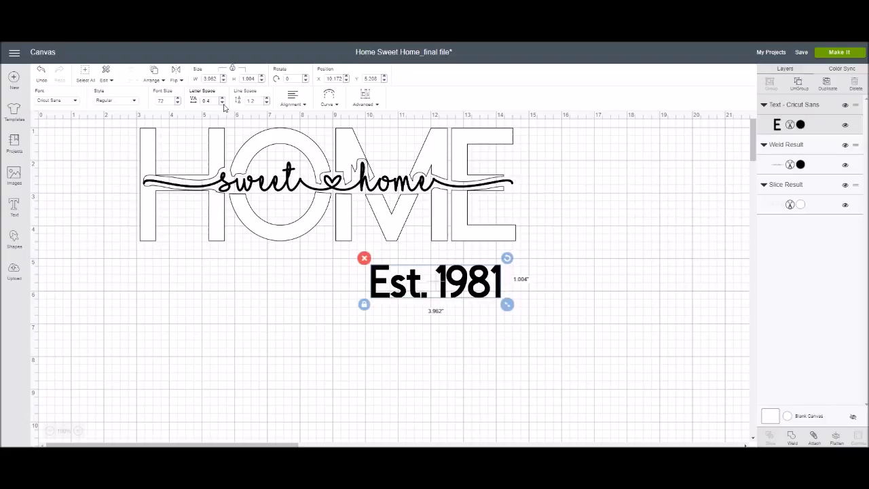
{"action": "left_click", "coordinate": [222, 103]}
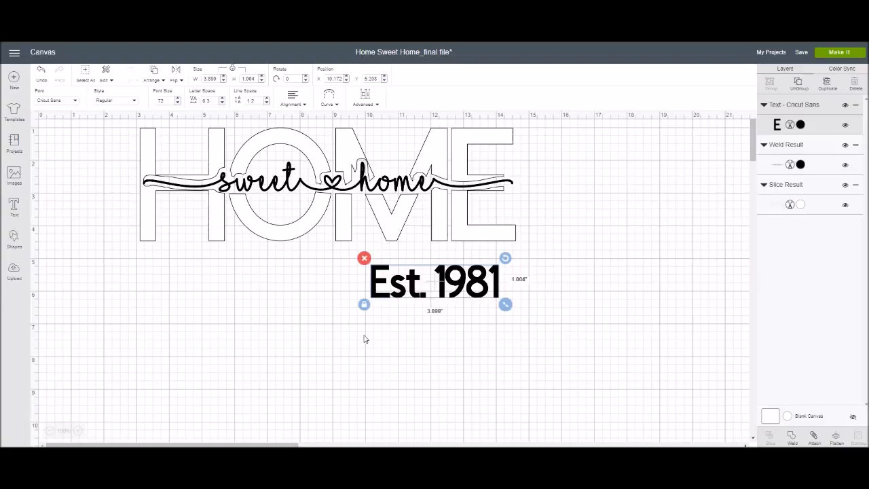
{"action": "key", "text": "ctrl+z"}
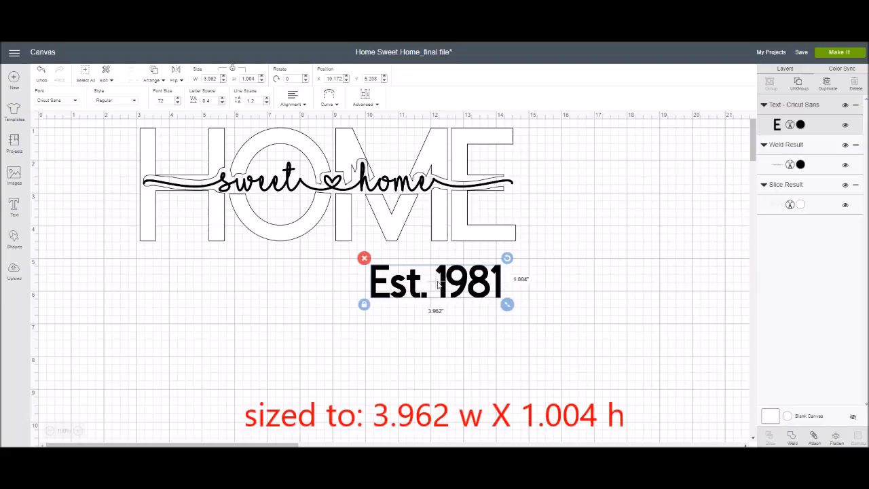
Step: Align the end of "Est. 1981" with the E's outer edge just below HOME, at about X 10.57, Y 4.93
{"action": "left_click_drag", "start_coordinate": [438, 286], "coordinate": [452, 284]}
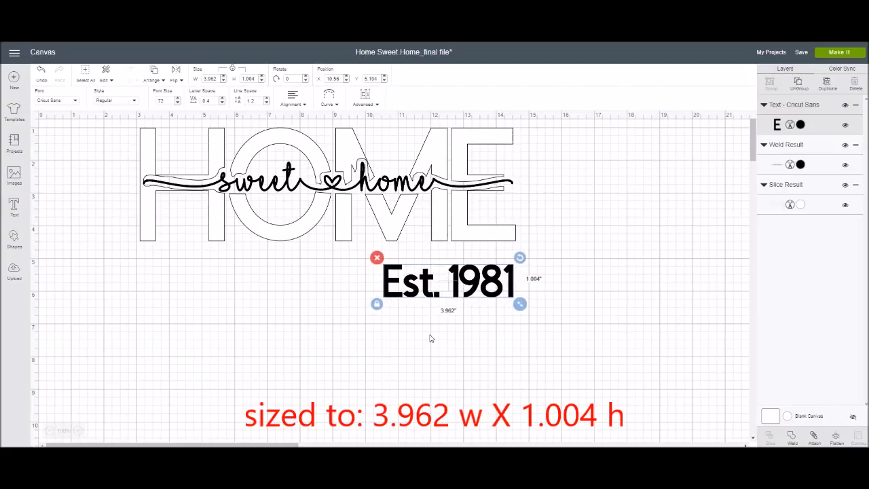
{"action": "left_click", "coordinate": [430, 338]}
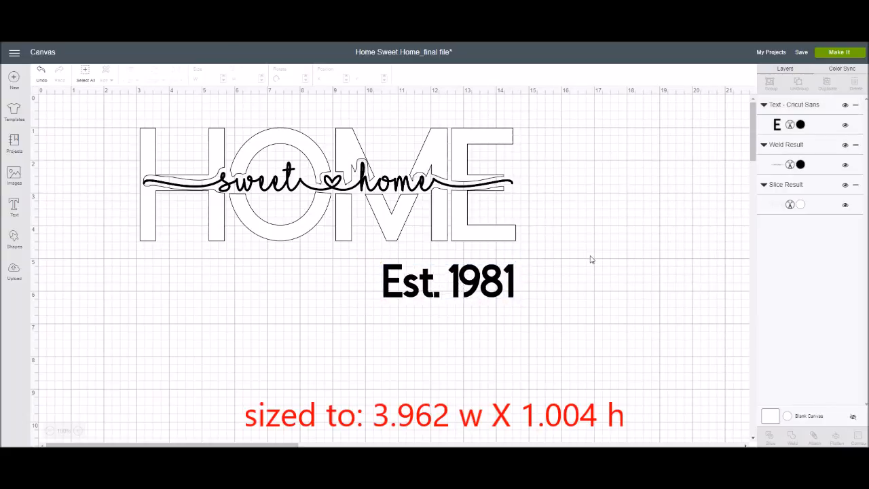
{"action": "left_click", "coordinate": [481, 290]}
{"action": "left_click_drag", "start_coordinate": [479, 288], "coordinate": [480, 279]}
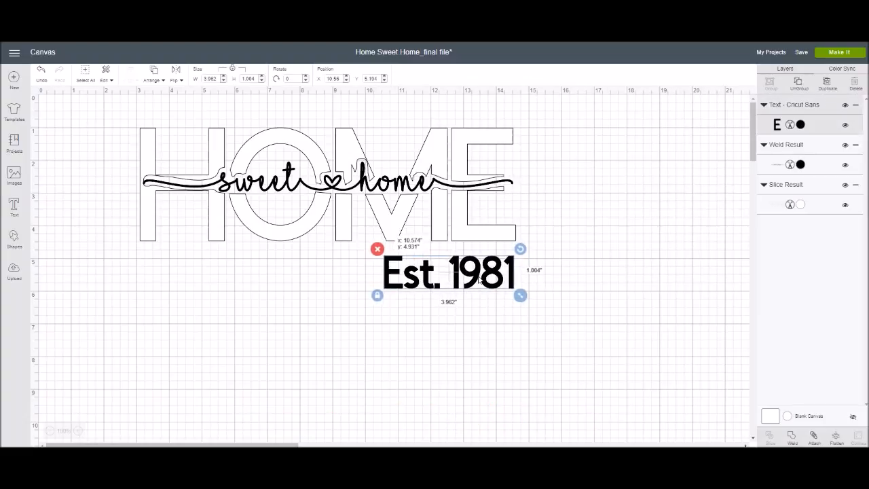
{"action": "left_click", "coordinate": [474, 318]}
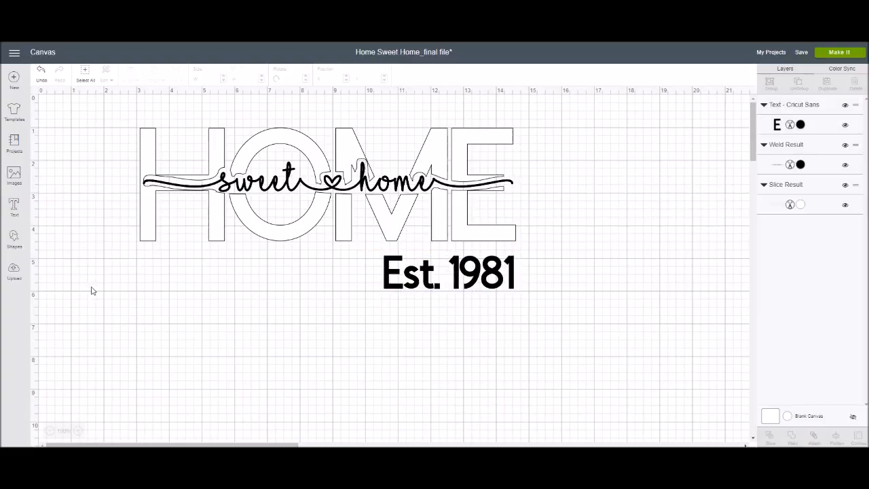